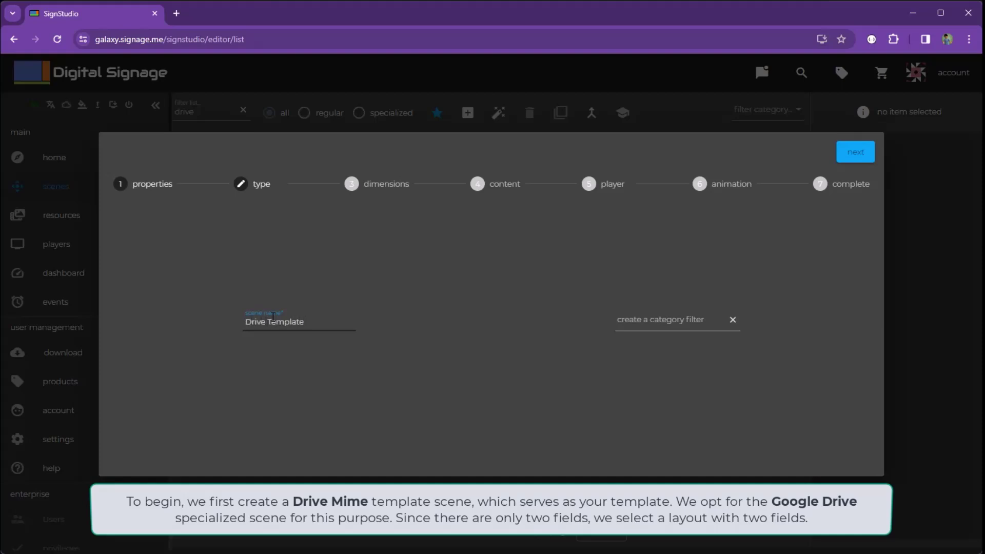
- Filter the specialized scenes for 'drive' and choose the Google drive scene type
left_click(855, 151)
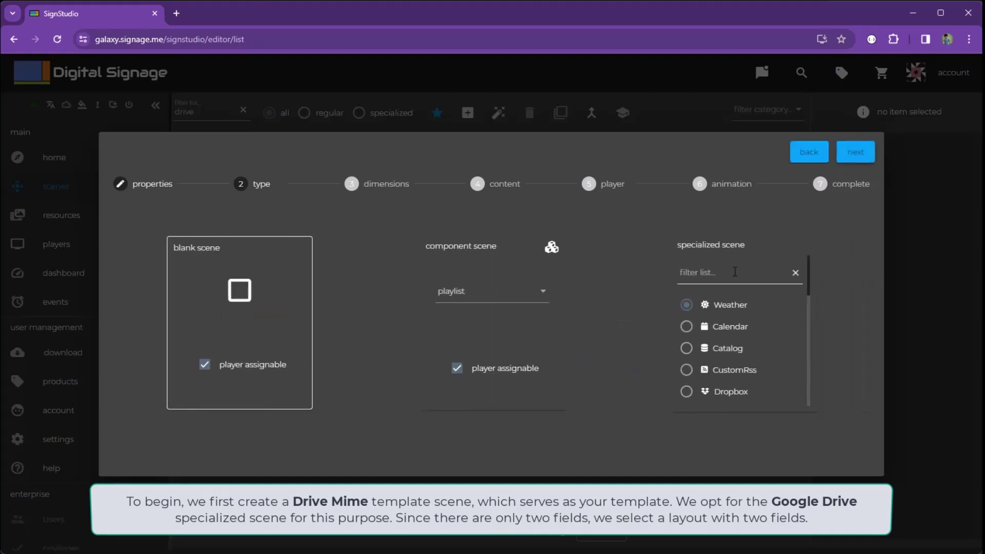
left_click(706, 278)
type("drive")
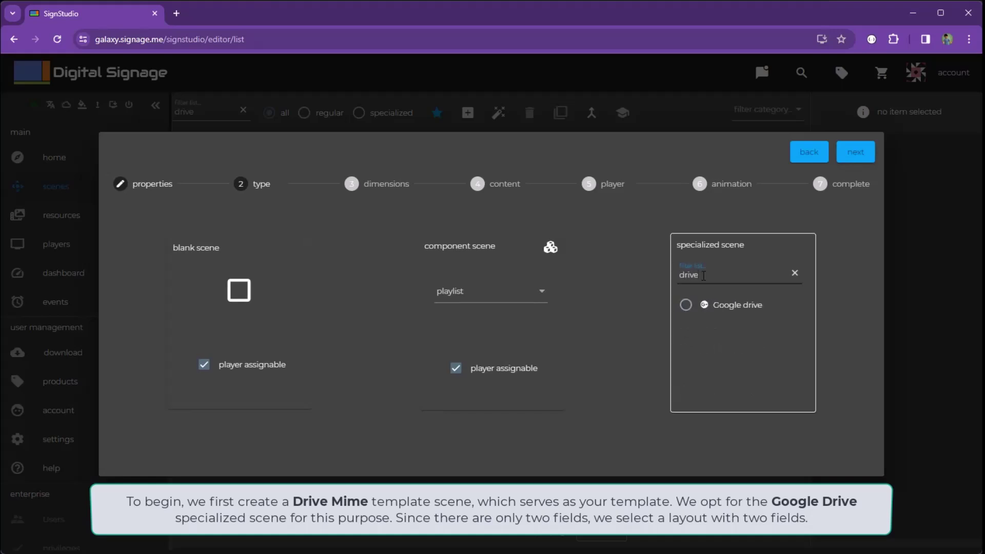
left_click(854, 153)
- Set a custom 640×360 size, pick the two-stacked-pane layout, and create the template
left_click(724, 232)
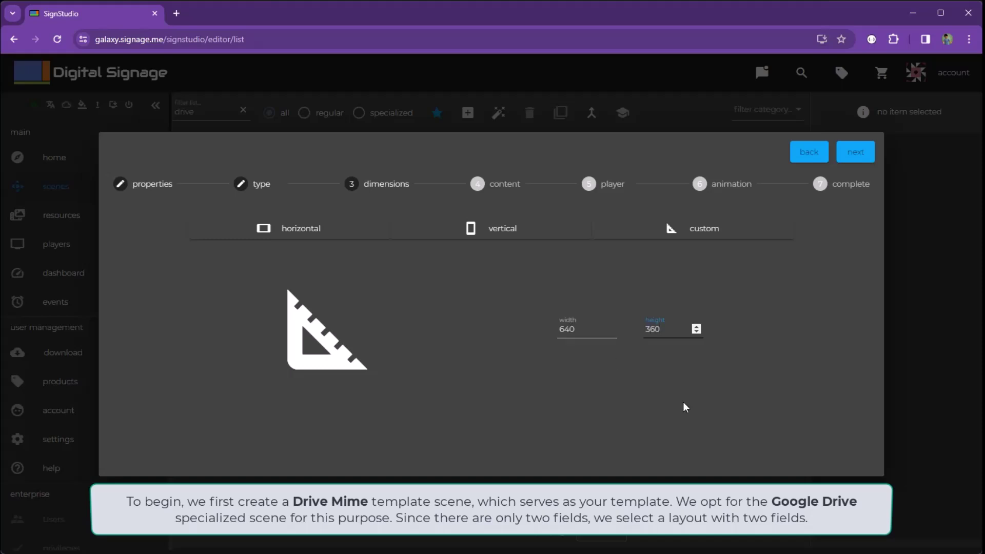
left_click(856, 153)
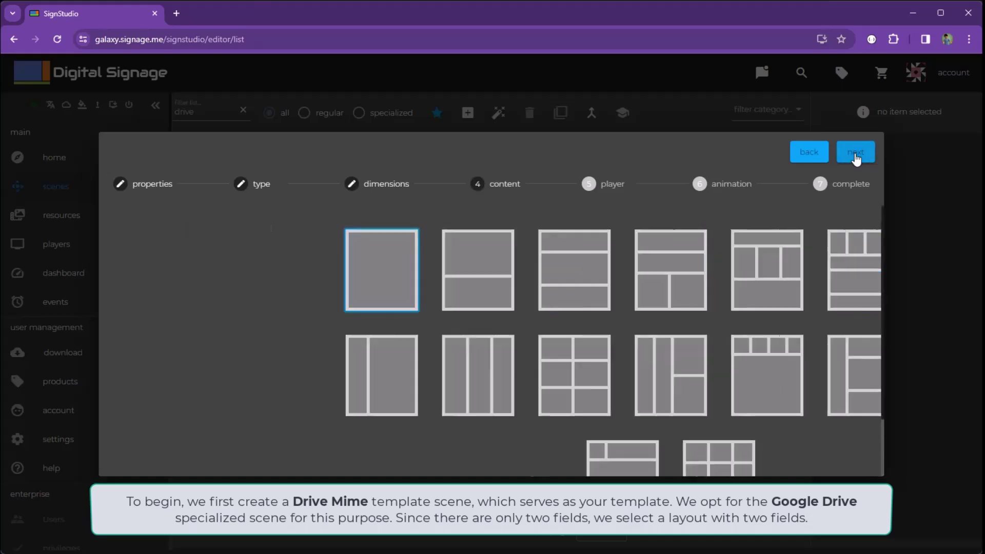
left_click(315, 294)
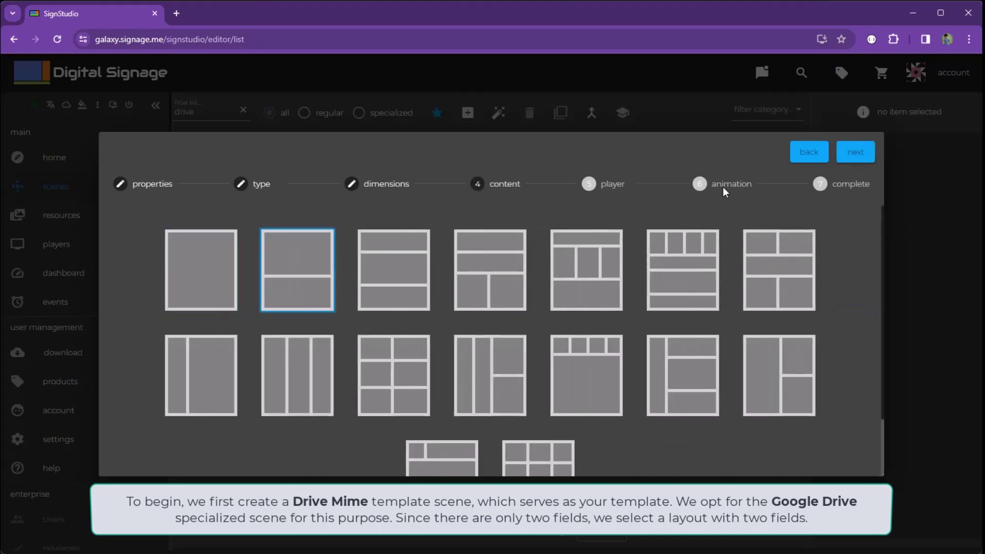
left_click(871, 151)
left_click(513, 314)
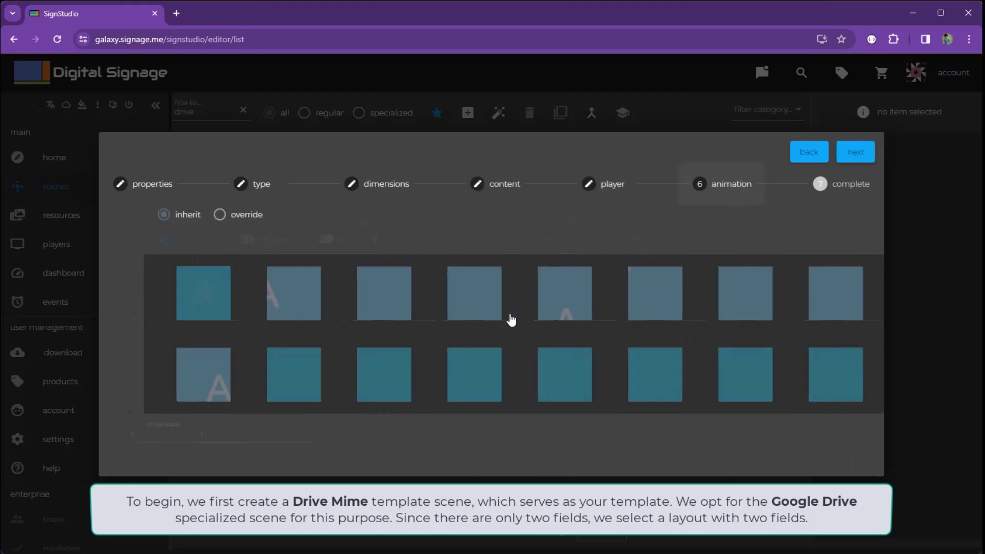
left_click(849, 160)
left_click(513, 384)
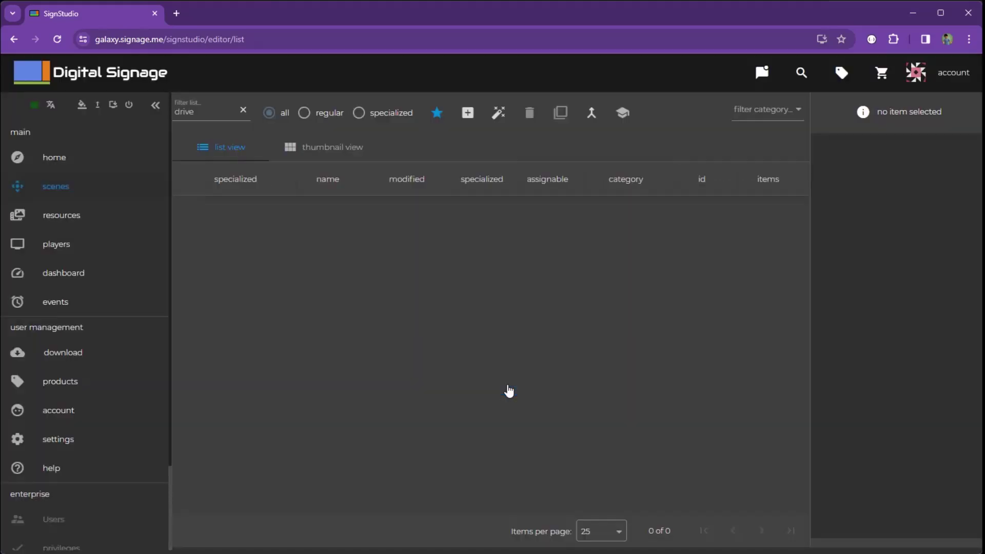
- Enlarge the left pane to fill the whole scene and name its field 'file'
left_click(258, 253)
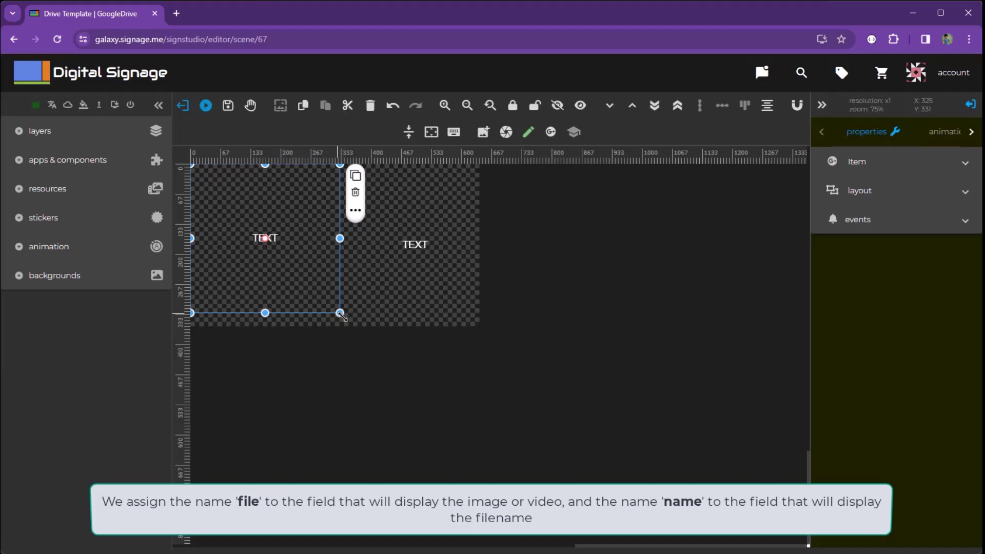
left_click_drag(339, 312, 479, 326)
left_click(905, 172)
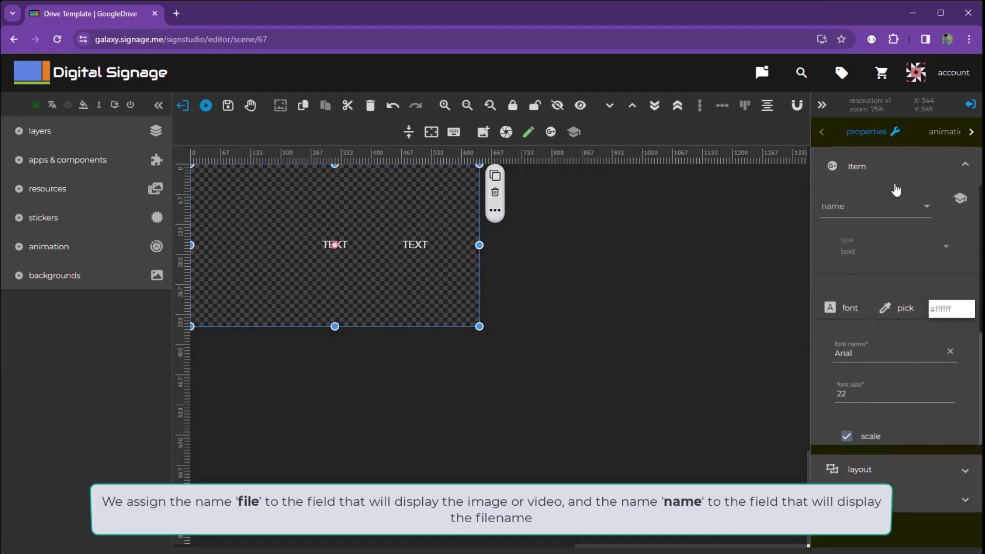
left_click(871, 214)
left_click(843, 241)
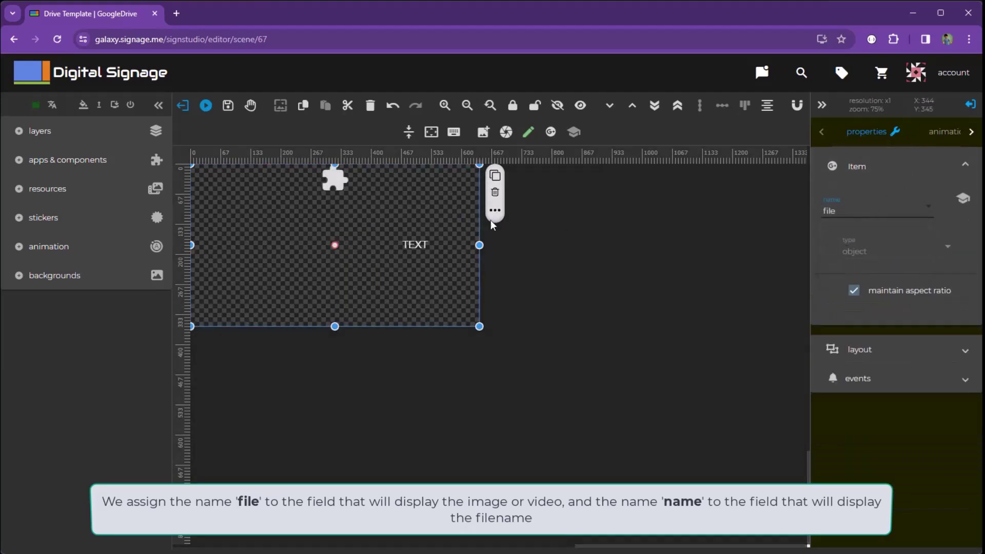
- Reshape the text into a thin bottom bar at font size 16 named 'name'
left_click(425, 255)
left_click_drag(367, 176, 174, 306)
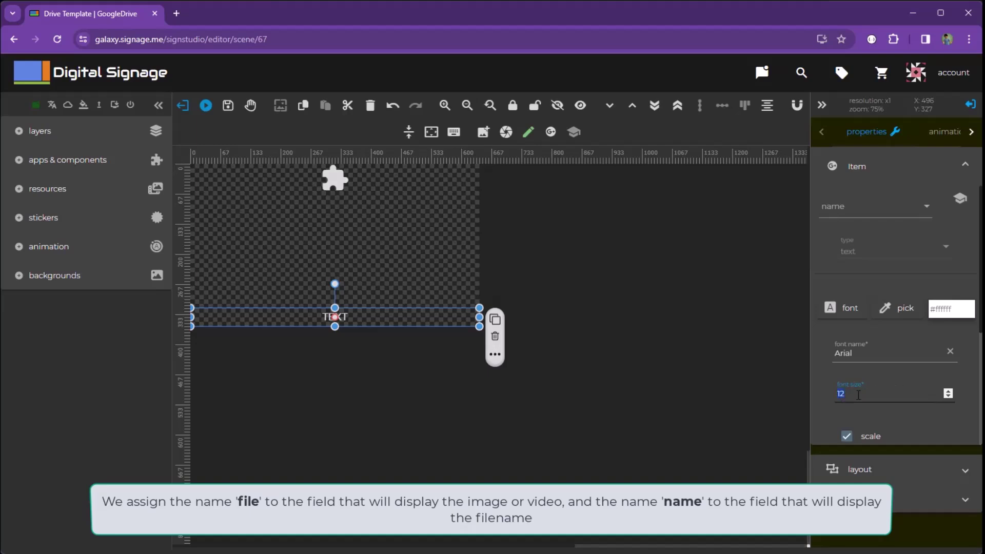
key("Tab")
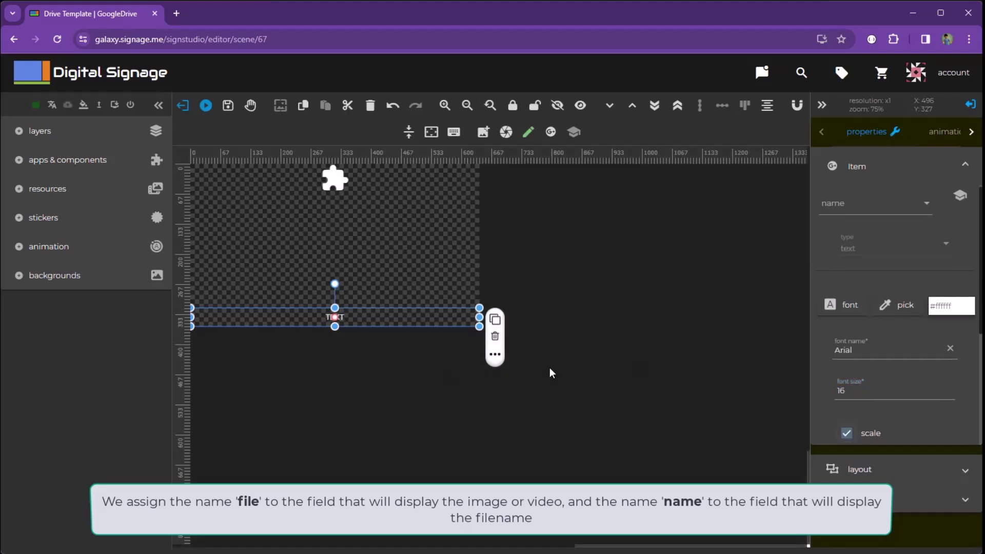
left_click_drag(334, 307, 335, 310)
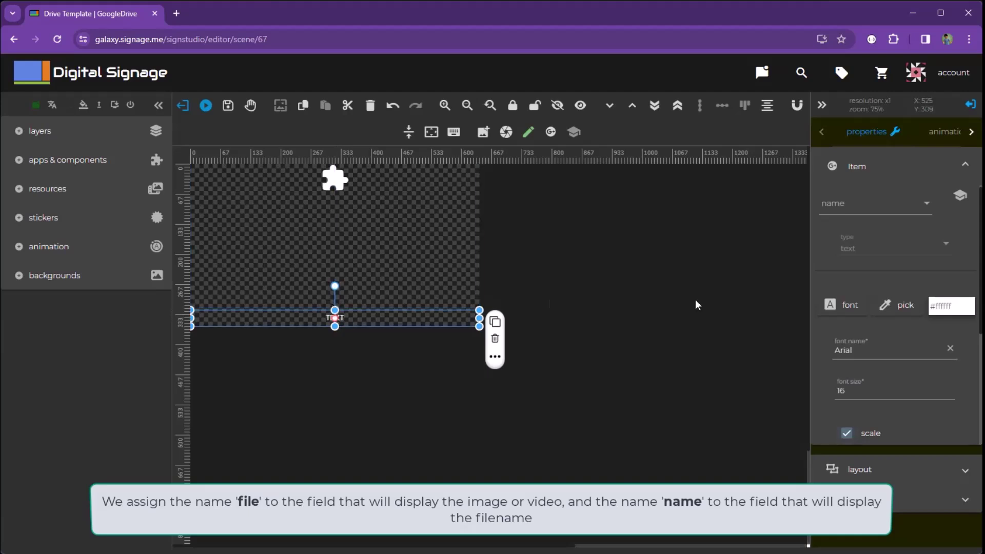
left_click(860, 203)
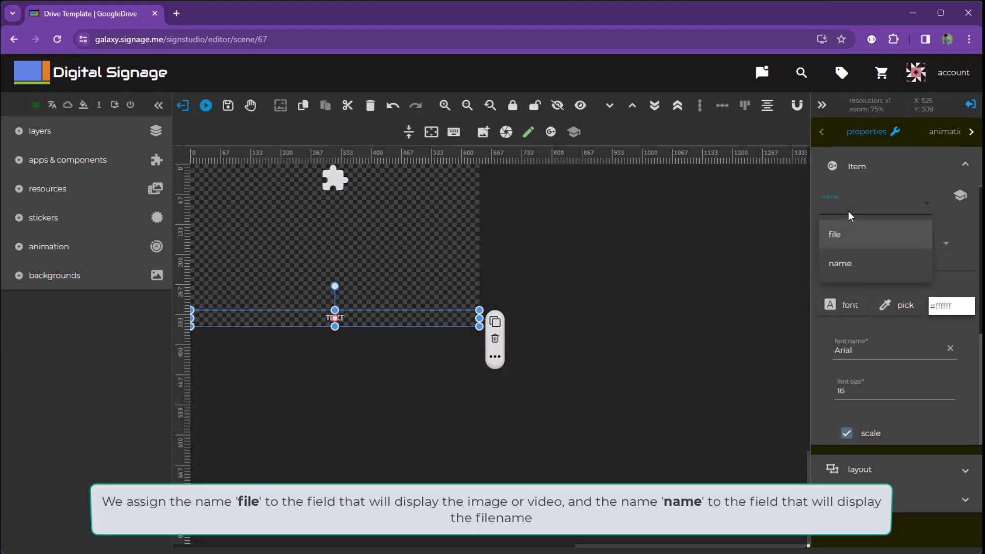
left_click(843, 267)
- Add a #818181 background at 0.5 alpha to the name bar, save, and exit to the scene list
left_click(971, 132)
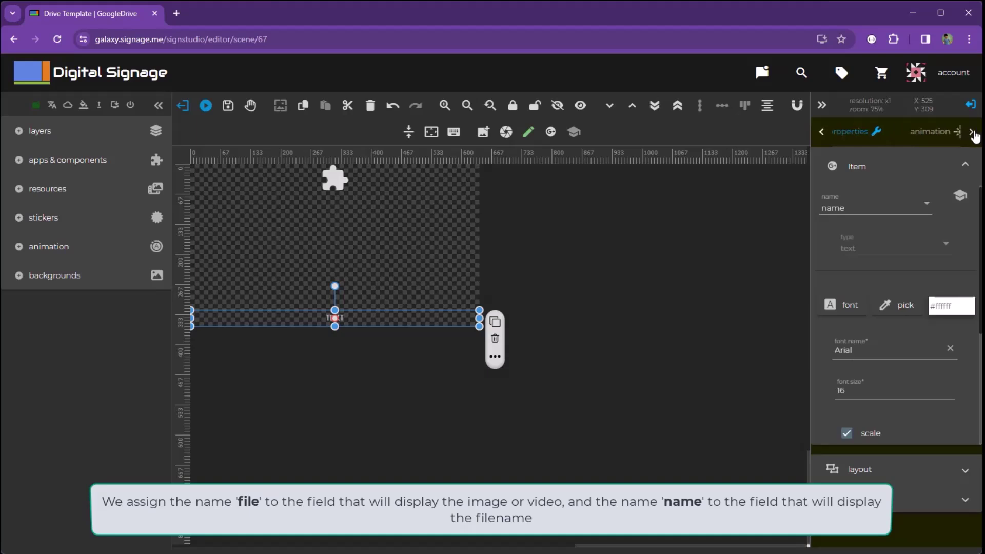
left_click(940, 138)
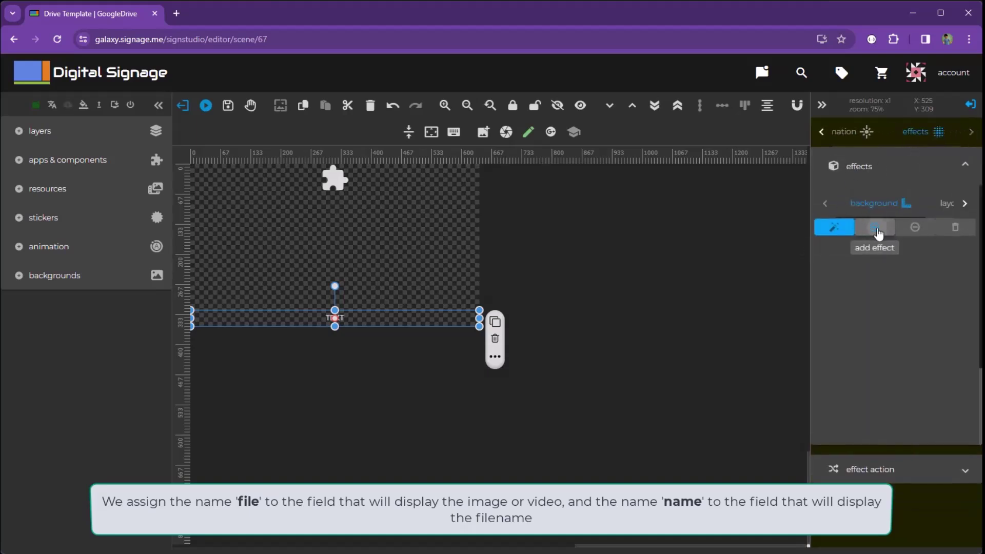
left_click(875, 227)
left_click(893, 263)
left_click_drag(841, 316, 806, 319)
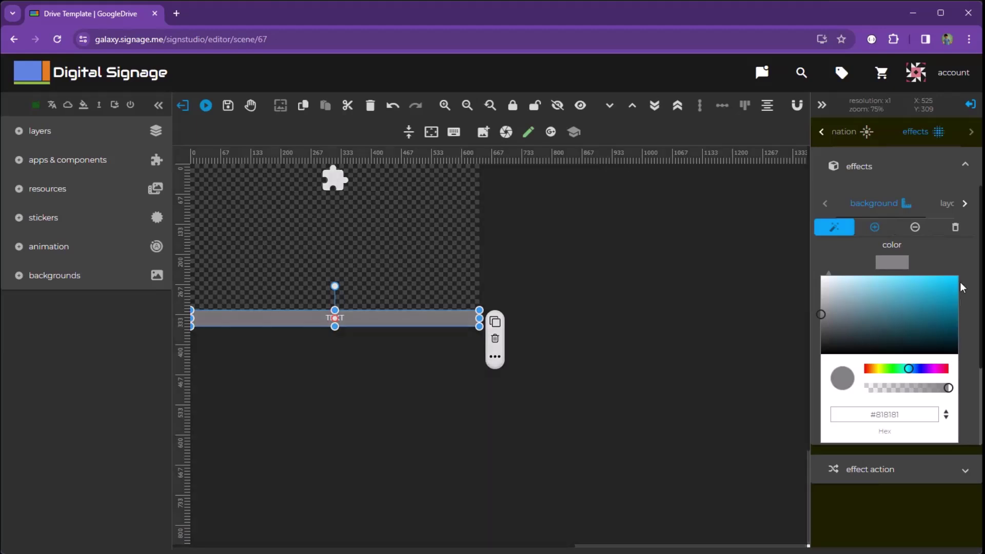
left_click(933, 263)
double_click(873, 301)
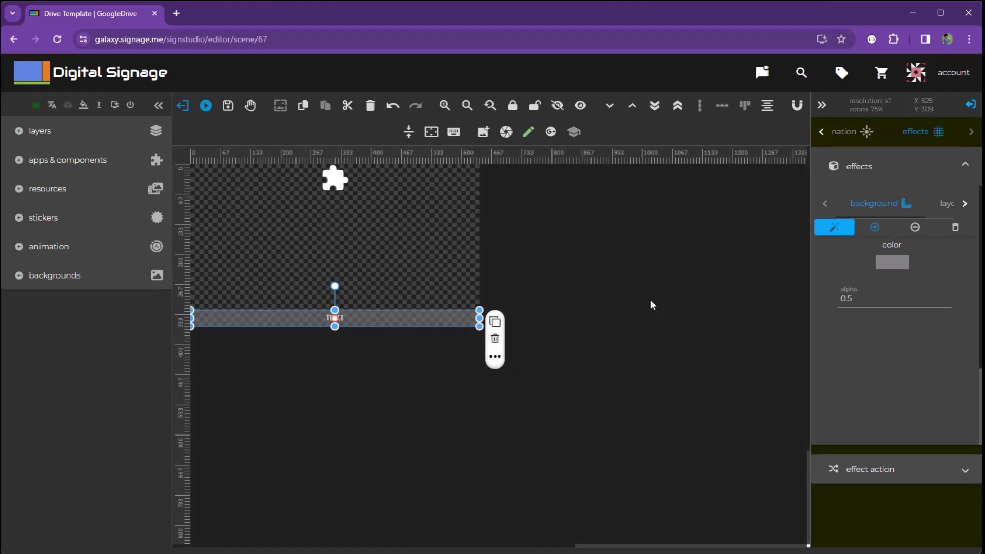
left_click(231, 108)
left_click(180, 109)
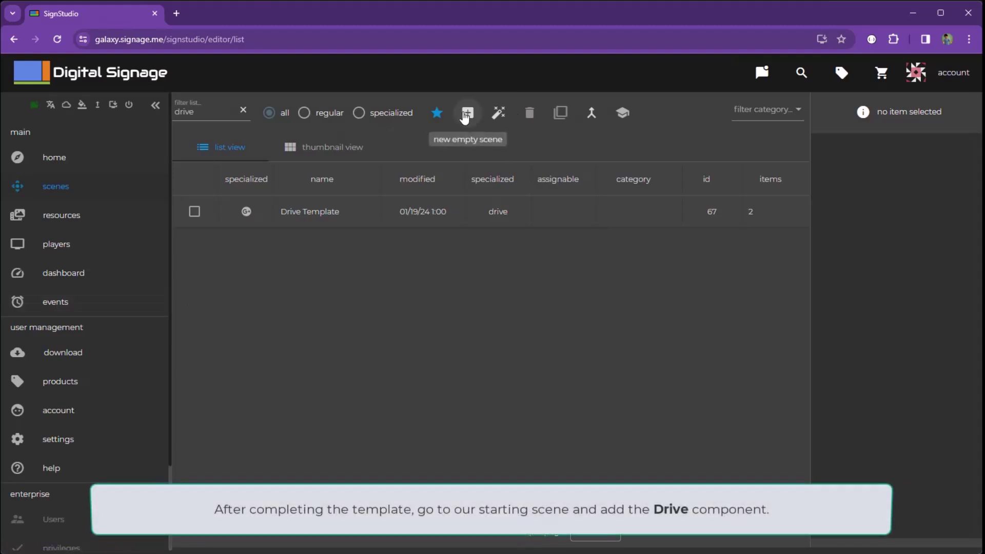
- Create a new empty scene named 'Drive' at 1280×720
left_click(467, 114)
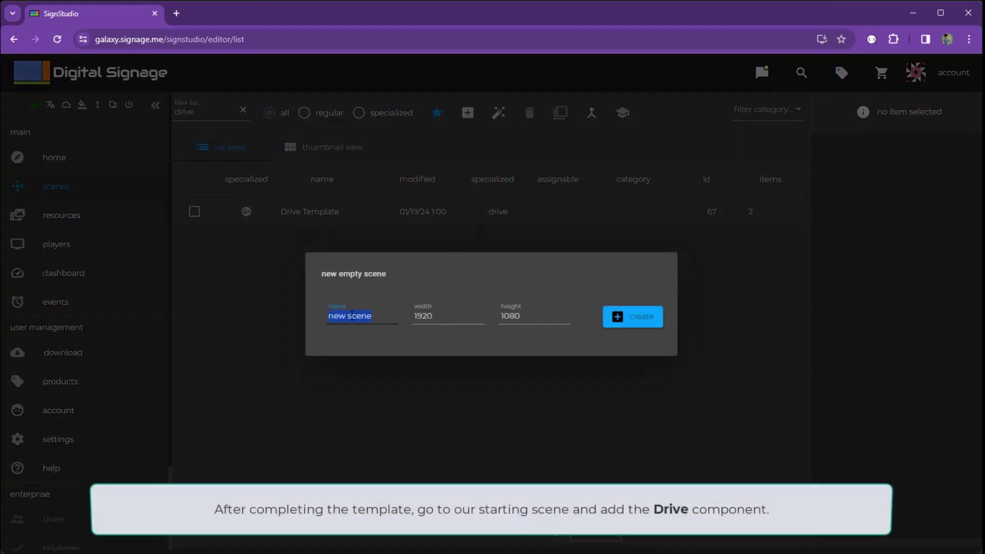
type("Drive")
key("Tab")
type("1280")
key("Tab")
type("720")
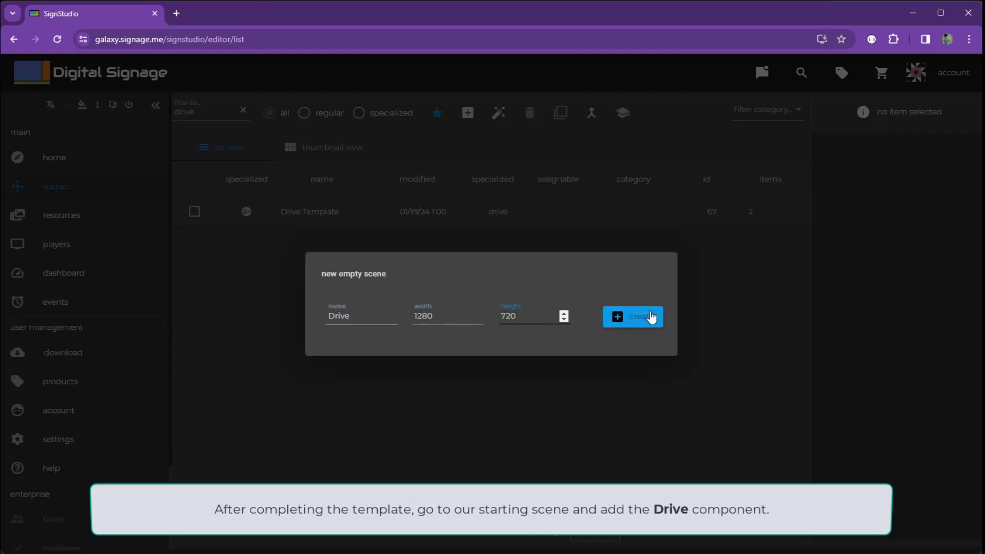
left_click(641, 317)
- Filter components for 'dri' and drag the Drive component across the canvas
left_click(95, 163)
type("drive")
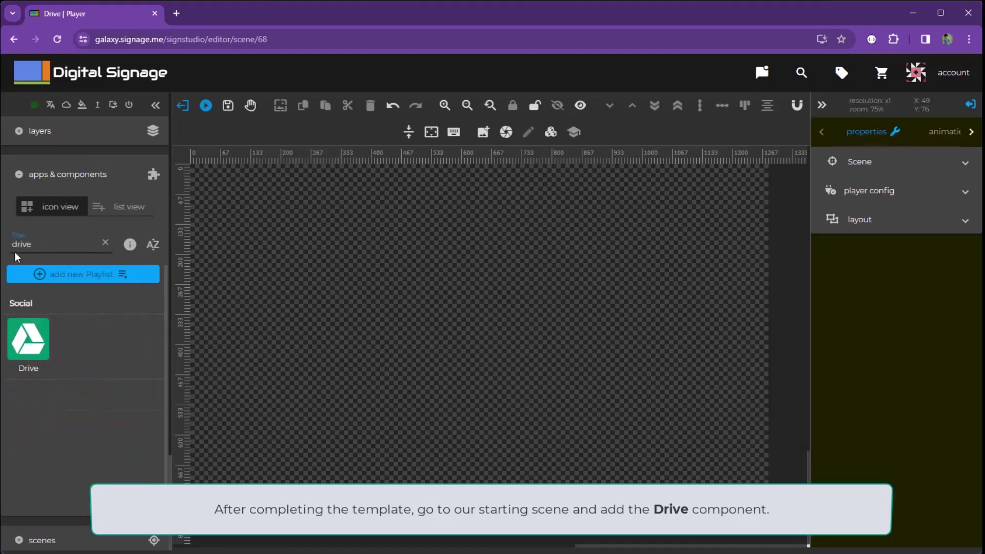
left_click_drag(6, 346, 768, 482)
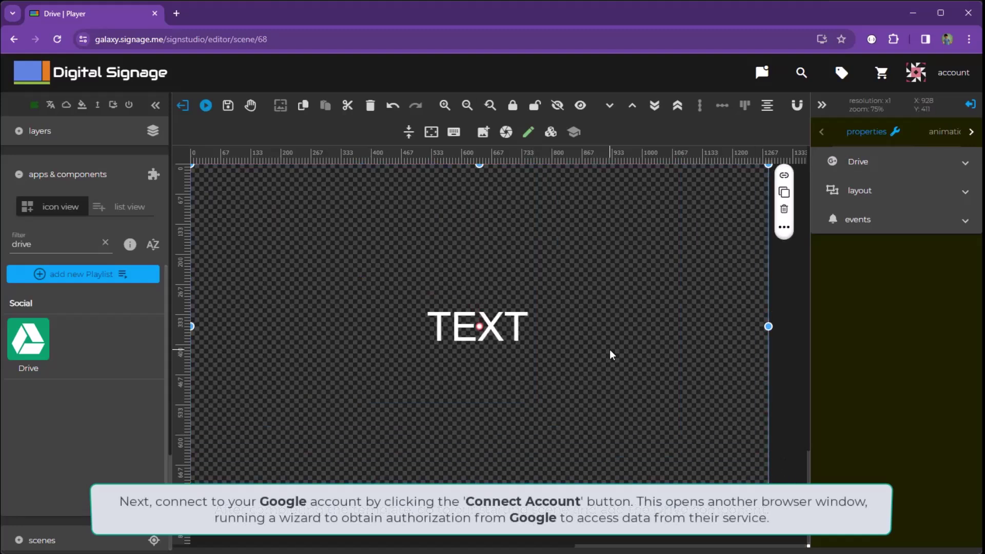
left_click(891, 162)
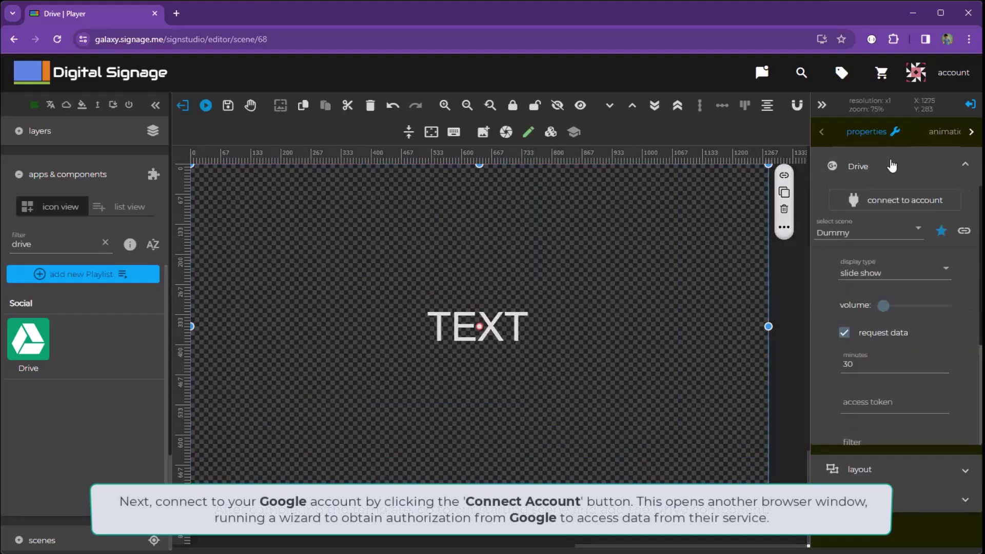
- Connect the component to a Google account, entering the account e-mail and password
left_click(887, 201)
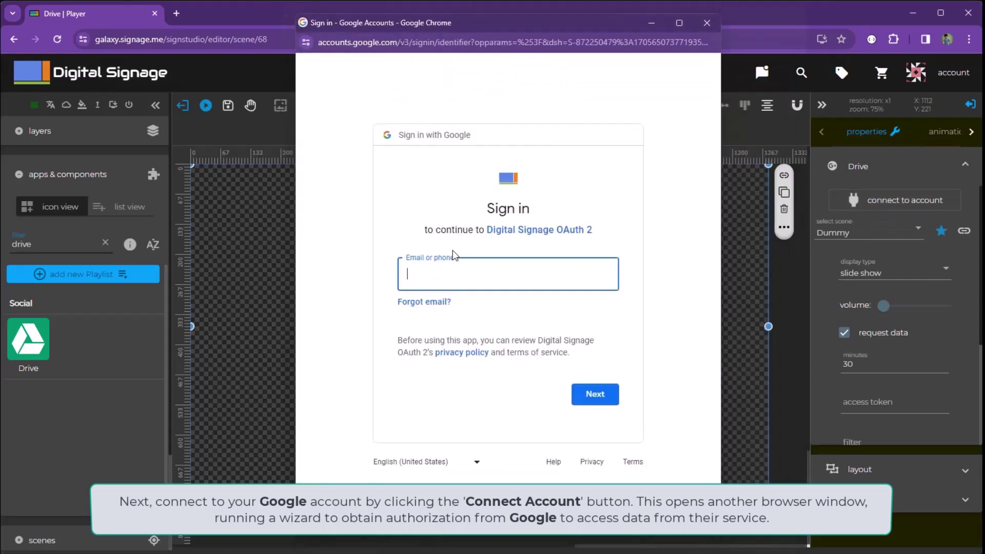
type("ronp.")
left_click(593, 395)
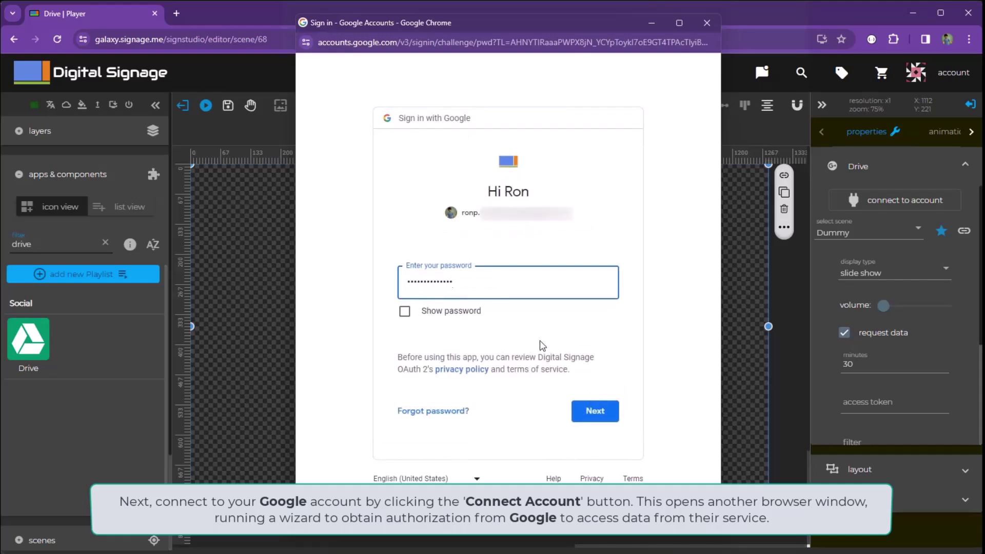
left_click(590, 411)
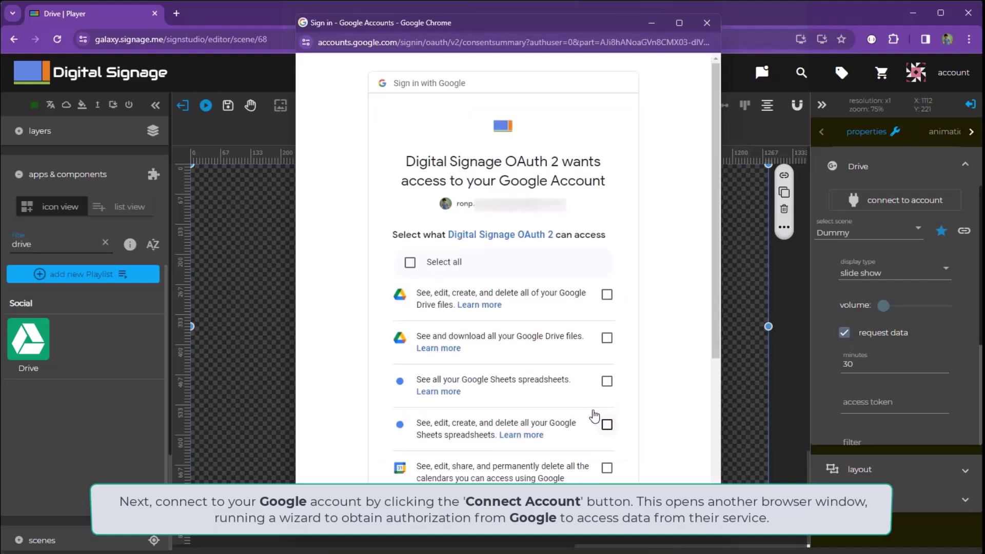
- Grant all requested permissions, copy the issued access token, and close the sign-in window
left_click(410, 262)
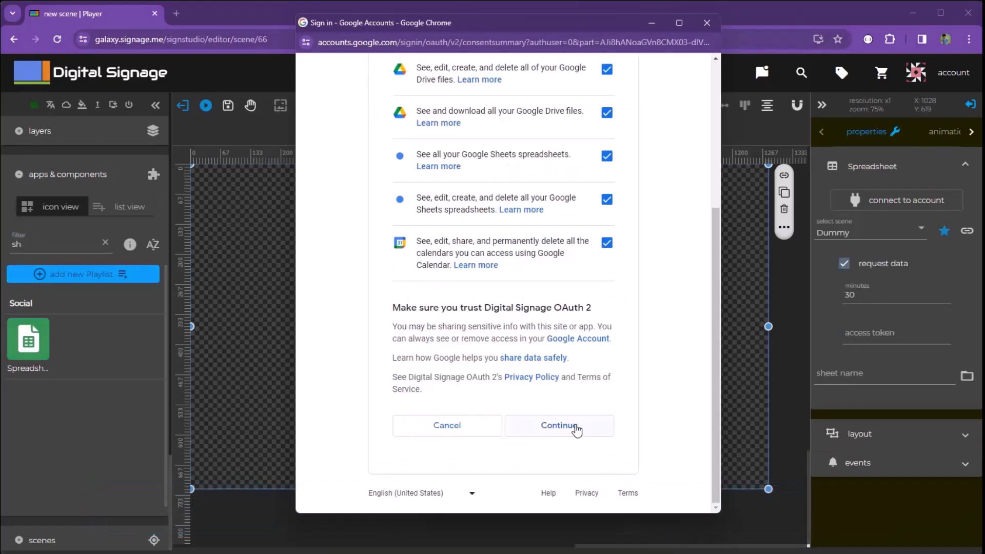
left_click(576, 430)
right_click(512, 115)
left_click(543, 176)
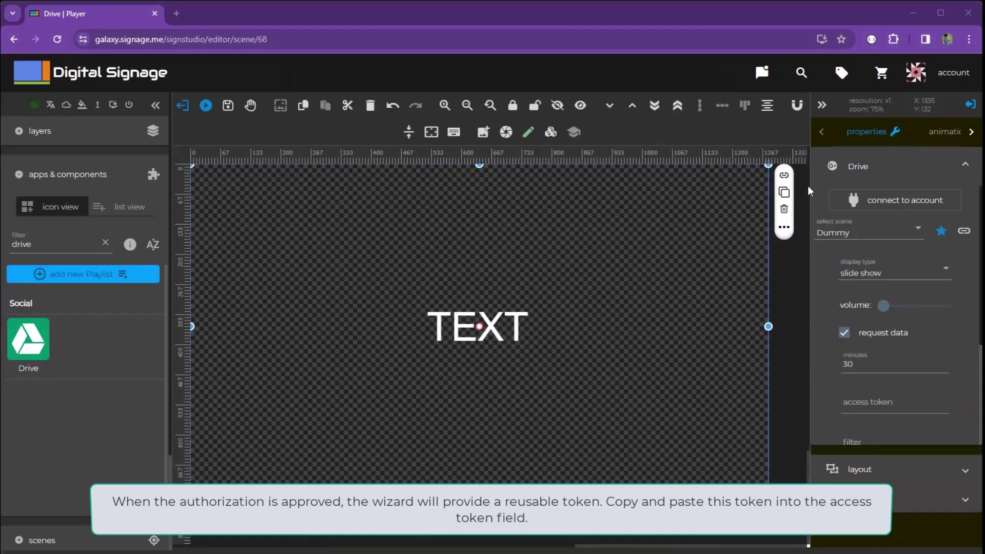
- Paste the access token into the component and select Drive Template as its scene
left_click(855, 392)
key("ctrl+v")
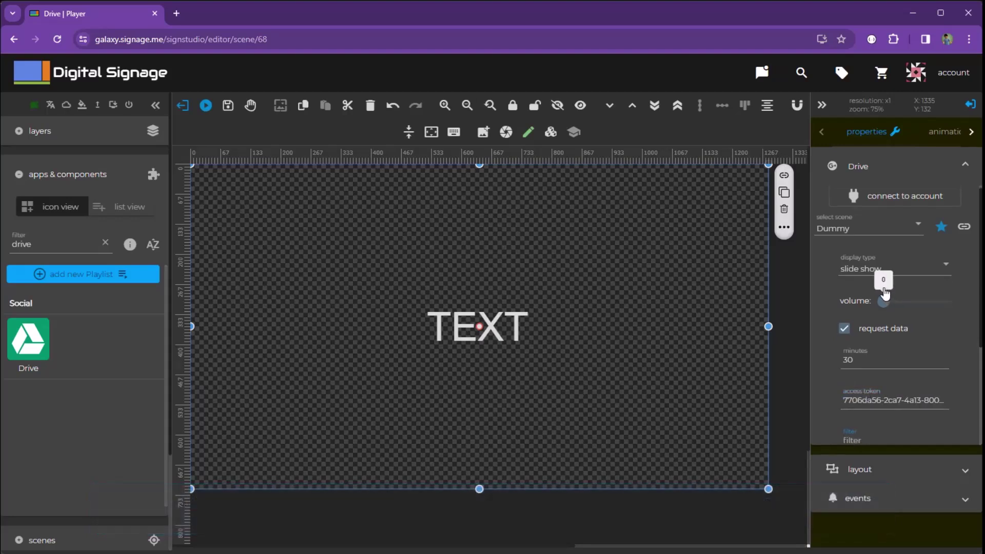
left_click(849, 230)
left_click(853, 283)
scroll(919, 282, "down", 3)
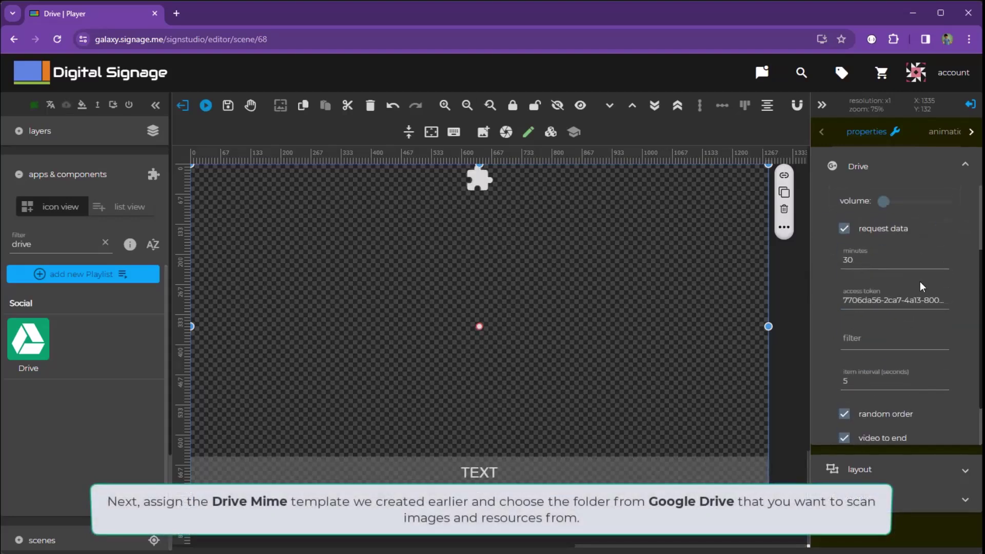
- Assign a folder under digital signage to the Drive component and save the scene
left_click(966, 416)
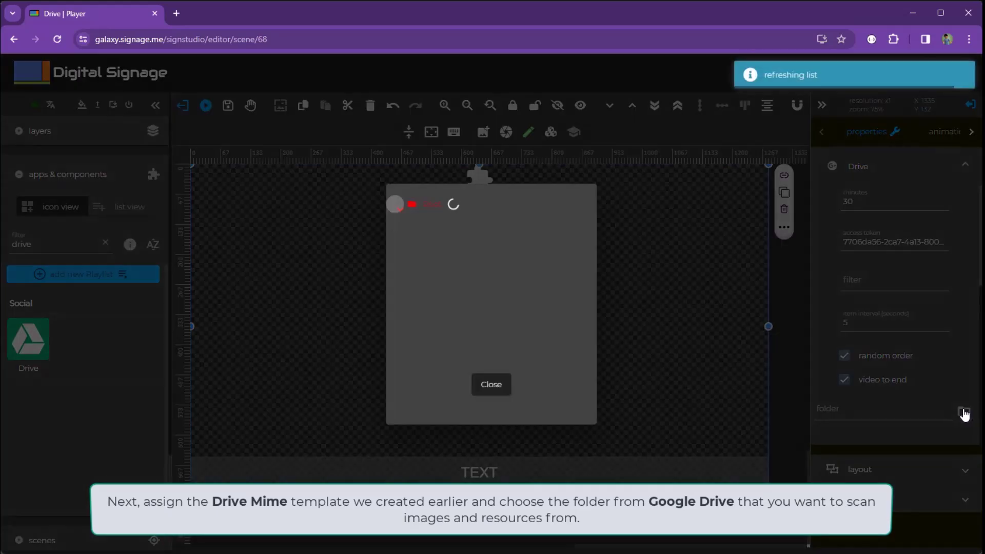
left_click(468, 237)
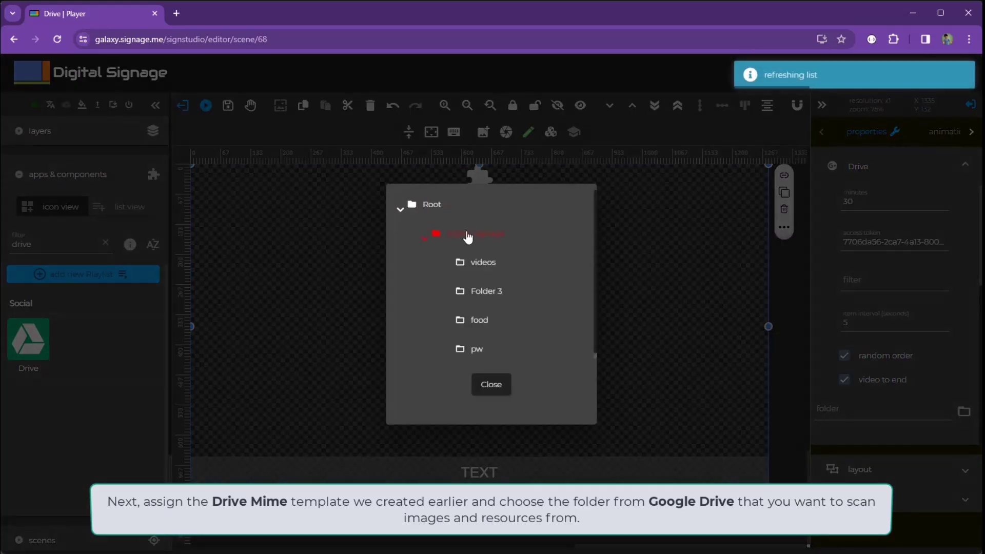
left_click(491, 385)
left_click(228, 106)
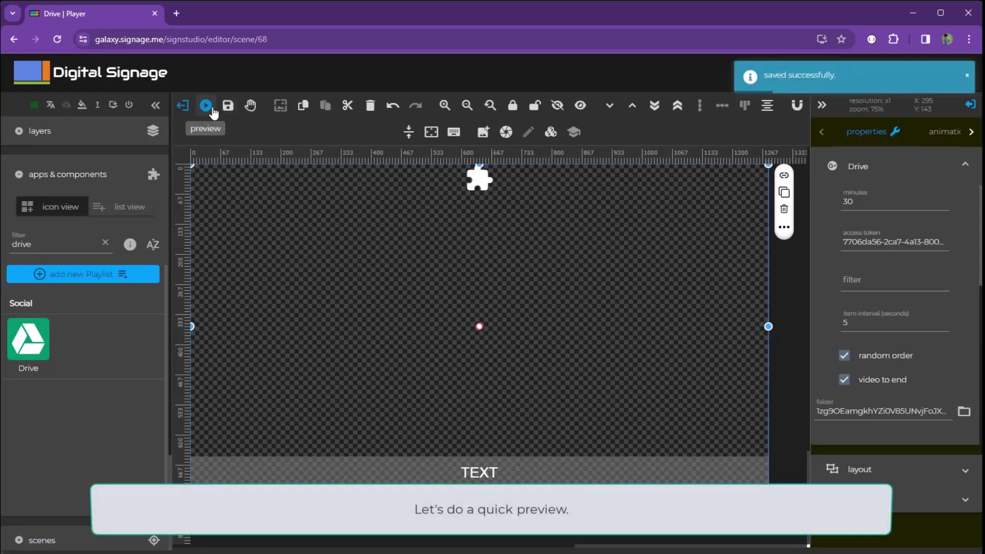
- Web-preview the scene to check the captioned food-photo slideshow, then close the player
left_click(206, 106)
left_click(527, 395)
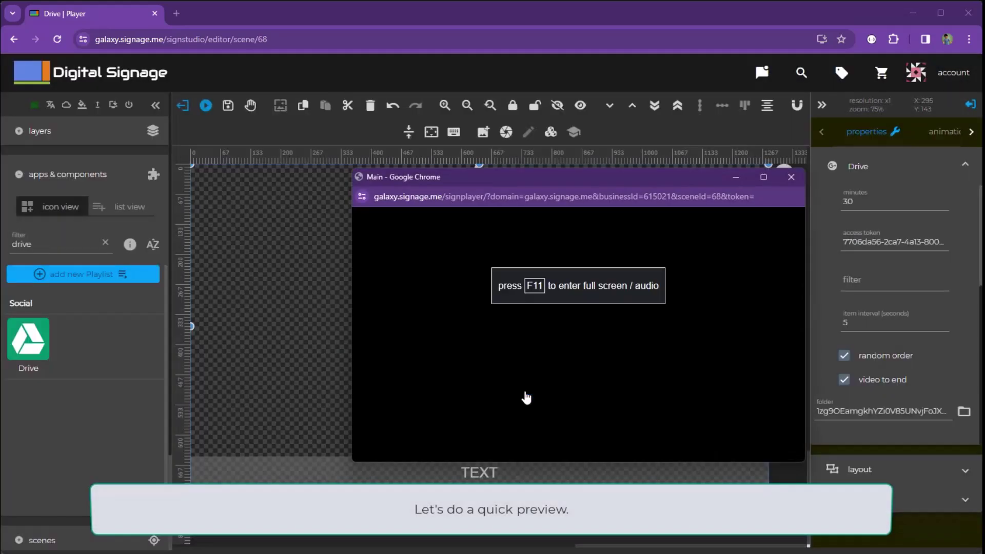
left_click_drag(623, 180, 496, 108)
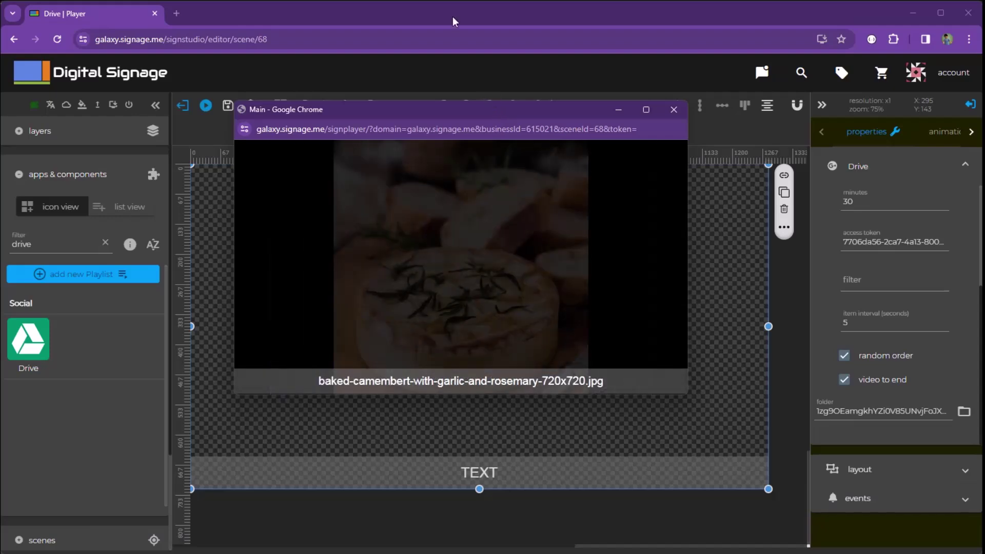
left_click(673, 111)
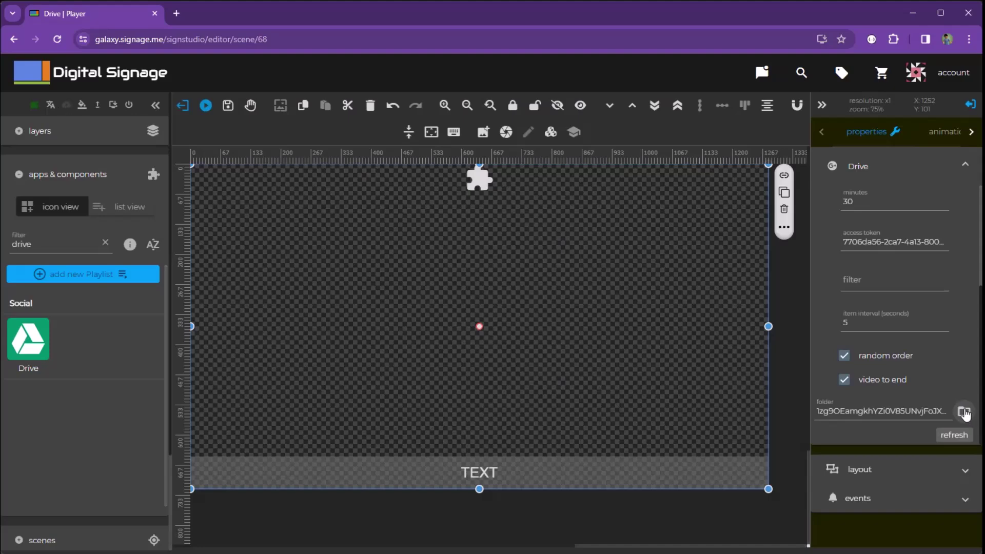
- Switch the Drive folder to videos and web-preview Video 01.mp4 playing, then close it
left_click(963, 411)
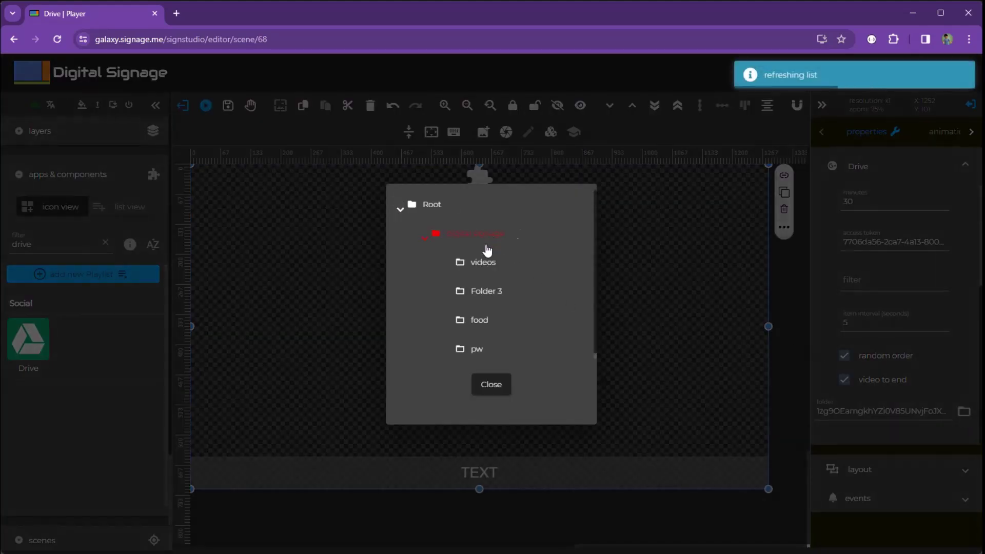
left_click(479, 264)
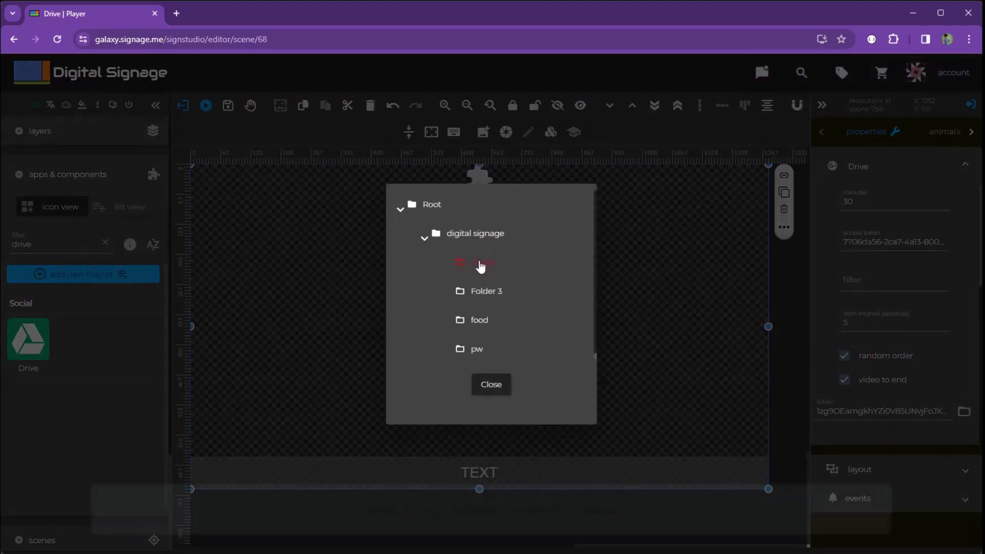
left_click(491, 384)
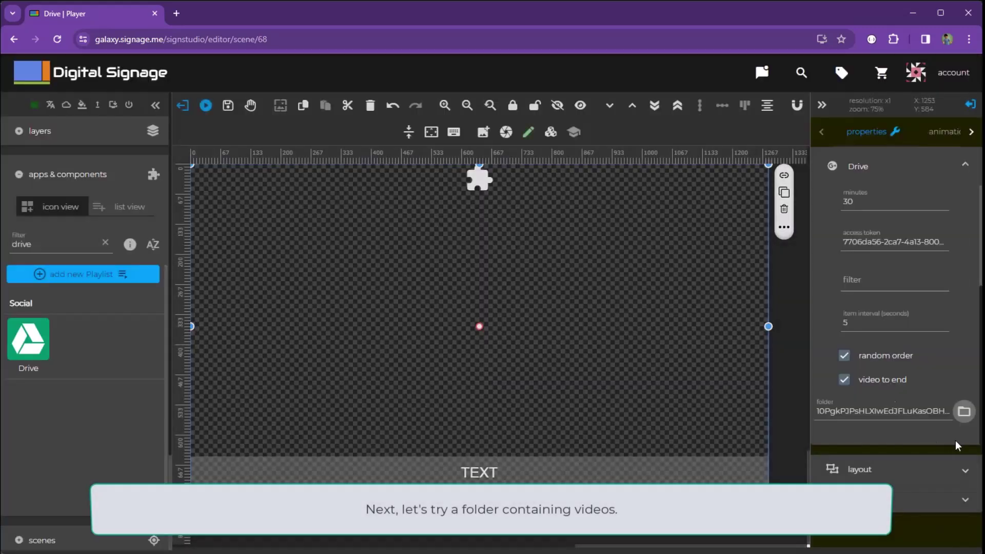
left_click(214, 105)
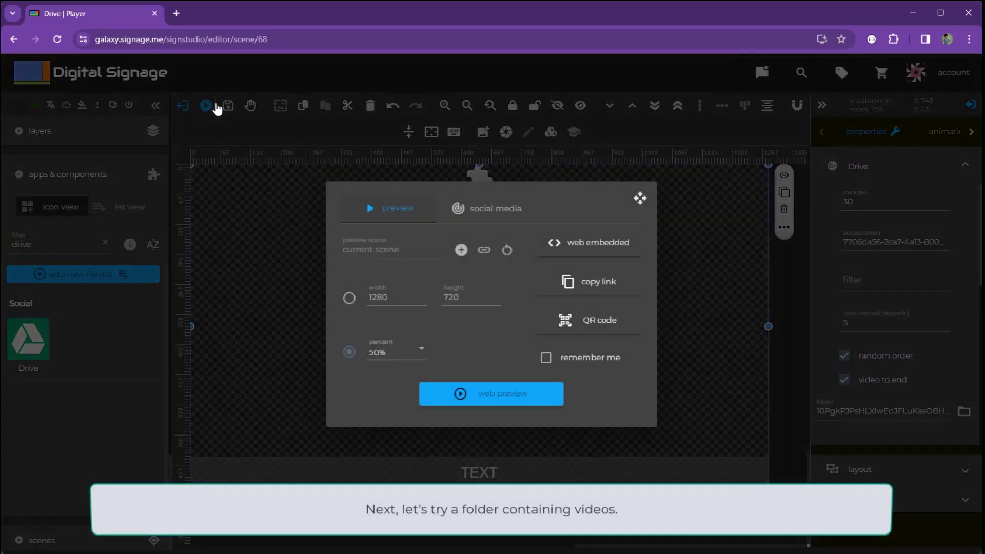
left_click(505, 398)
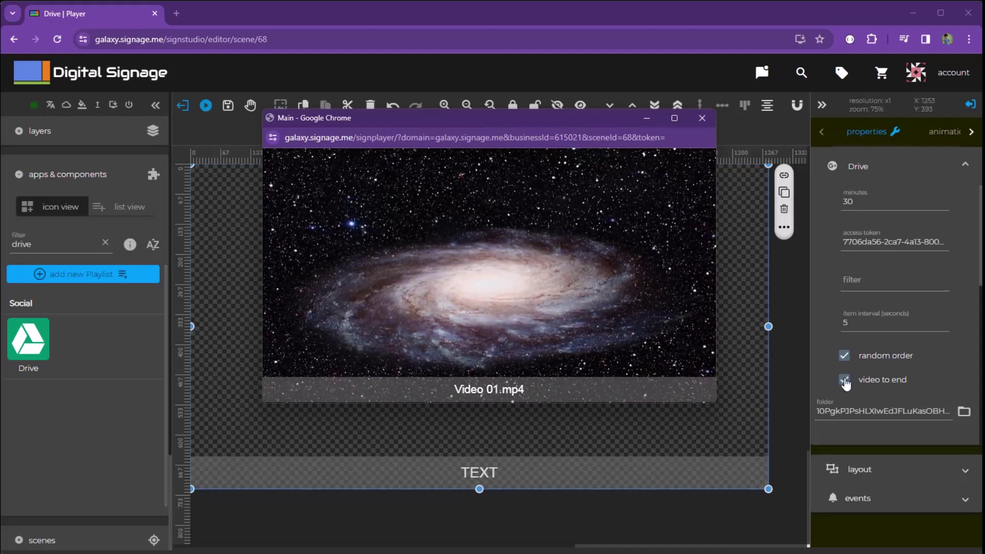
left_click(703, 117)
- Assign the digital signage > pw folder to the Drive component
left_click(964, 411)
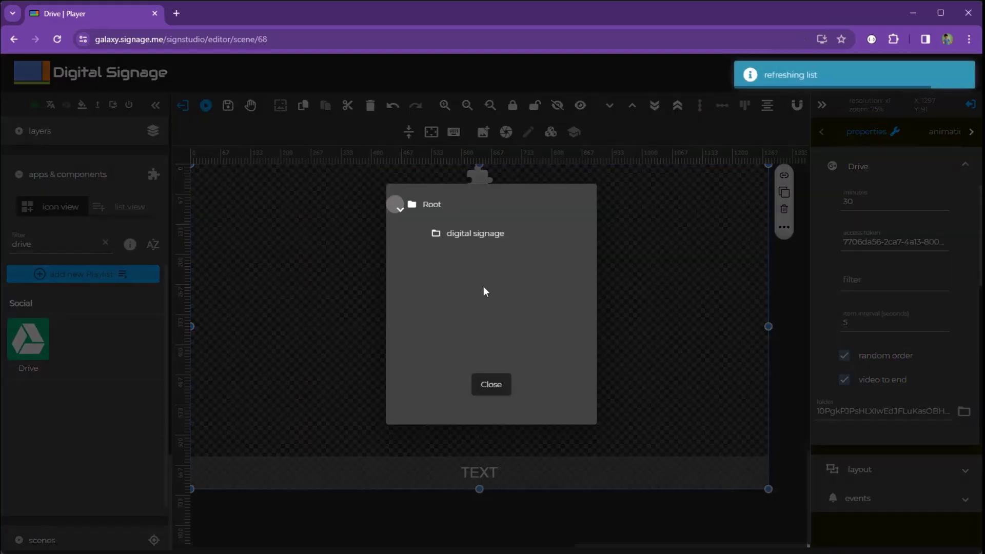
left_click(476, 236)
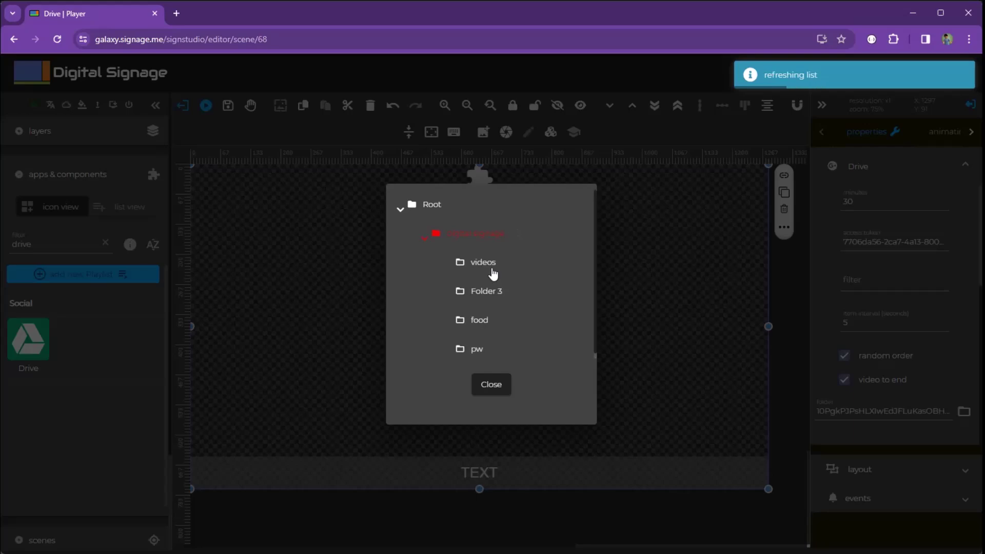
left_click(476, 351)
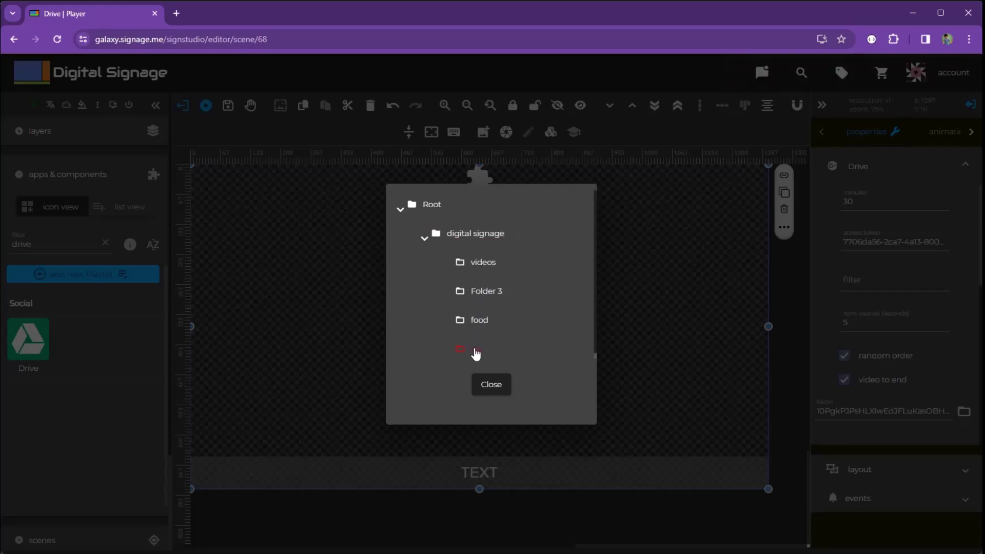
left_click(492, 387)
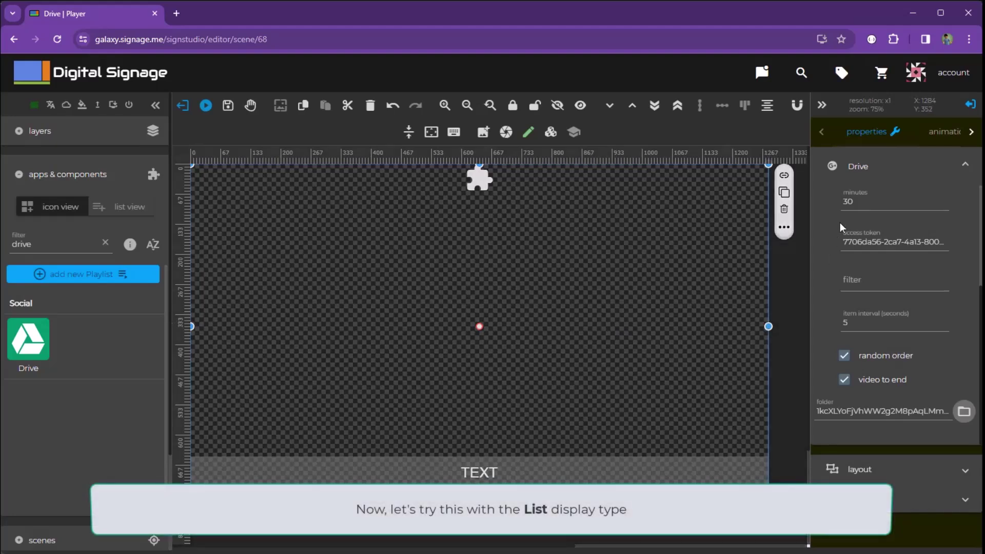
- Set the Drive component's display type to list
scroll(872, 222, "up", 3)
left_click(866, 271)
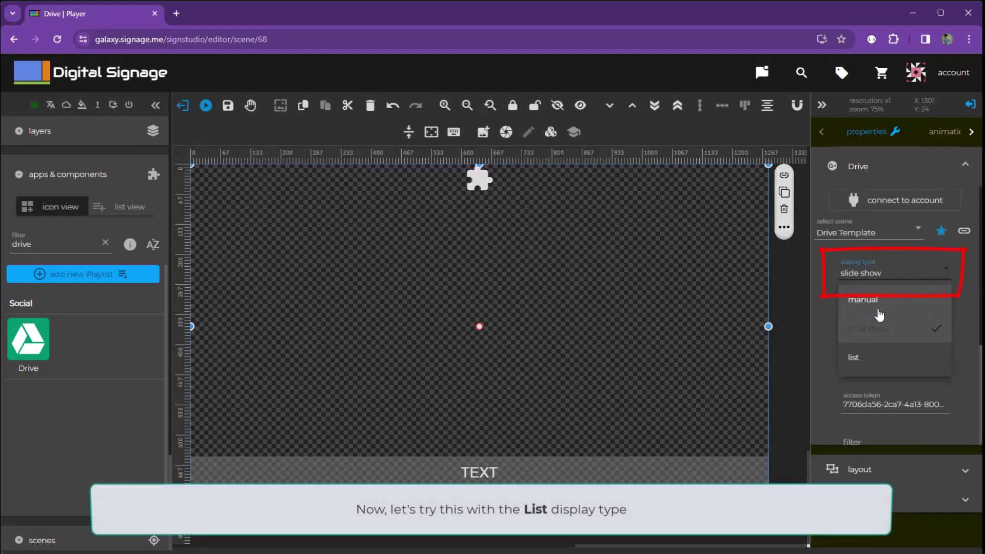
left_click(872, 361)
scroll(949, 358, "down", 2)
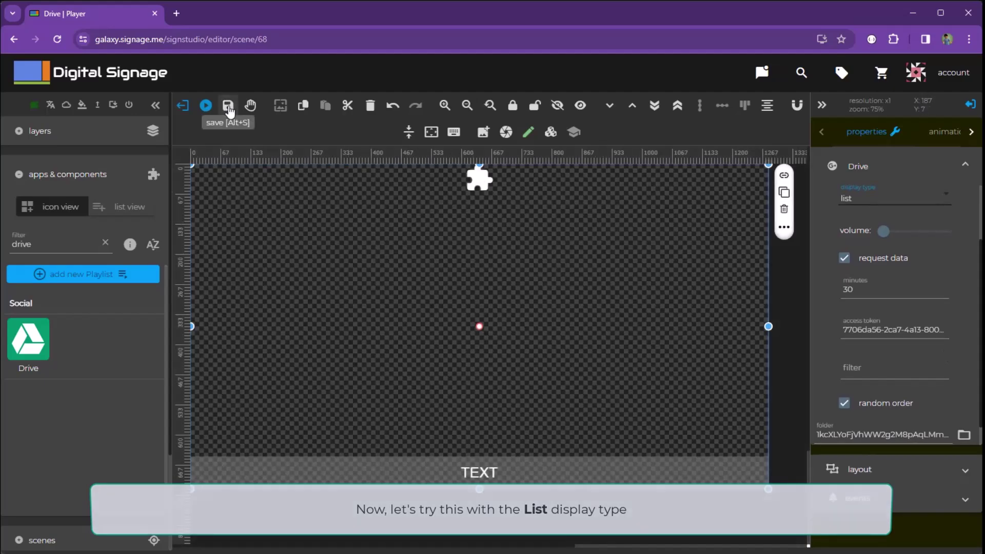
left_click(206, 105)
- Web-preview the pw photos stacked two at a time as a list, then close the player
left_click(514, 404)
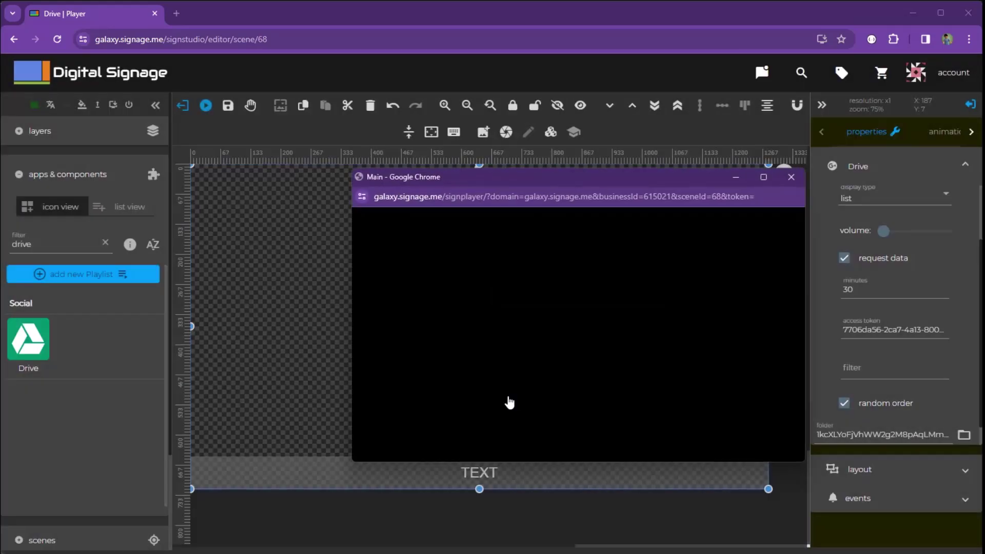
left_click_drag(540, 179, 432, 107)
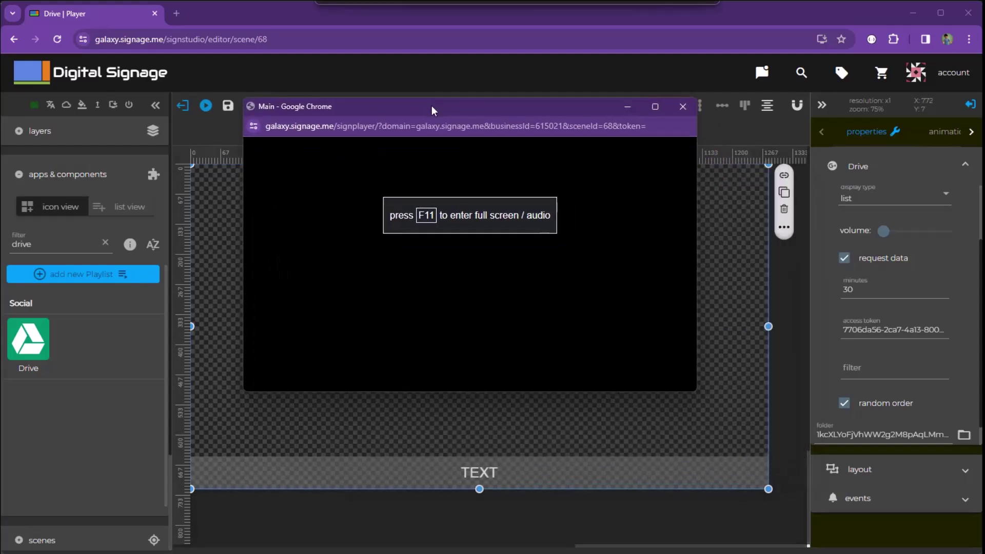
left_click(478, 313)
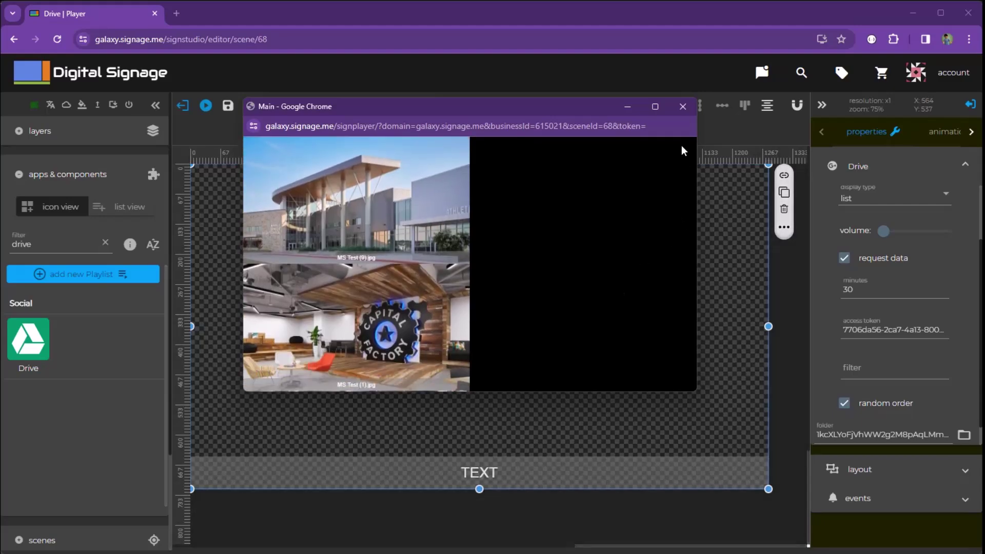
left_click(683, 106)
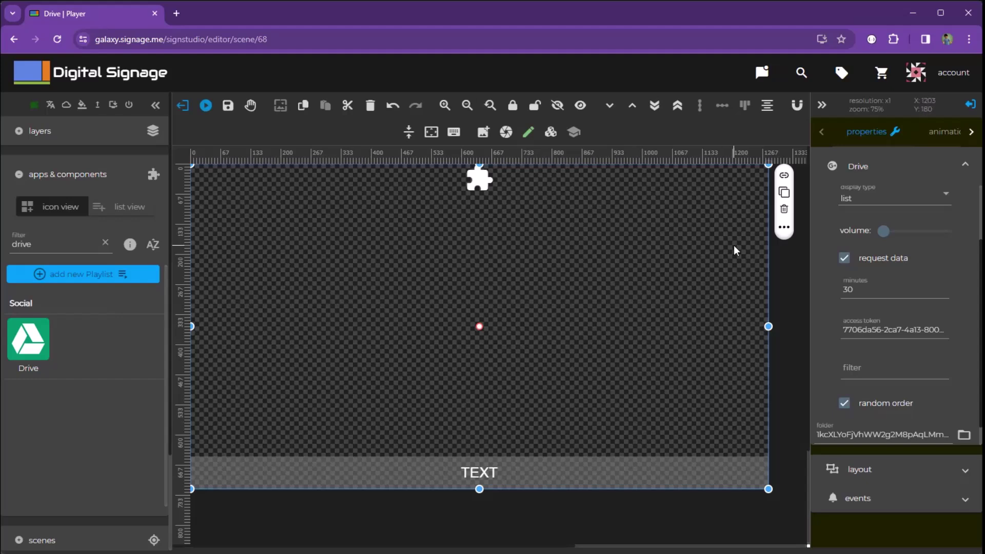
- Switch the Drive component's display type to slide show and override its inherited animation settings
left_click(894, 281)
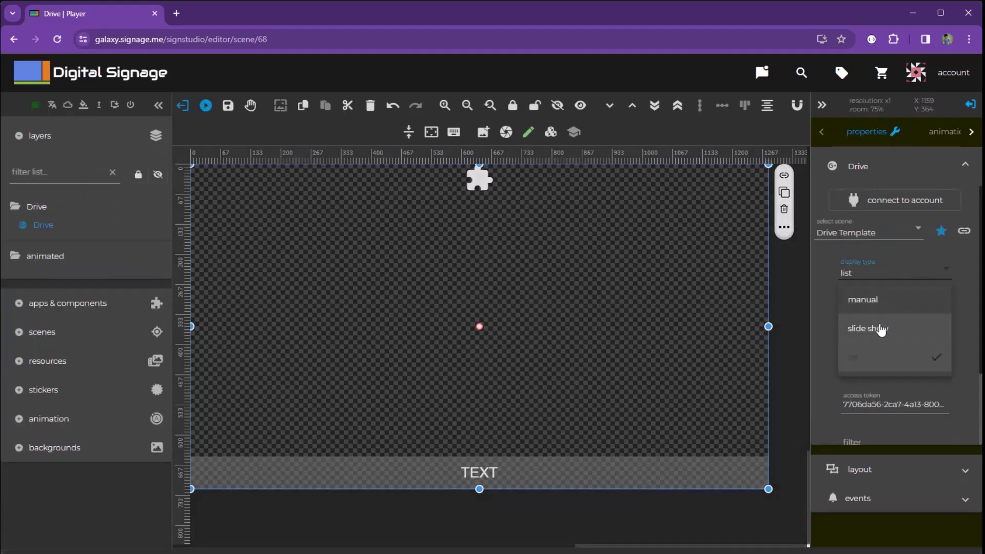
left_click(851, 329)
left_click(947, 132)
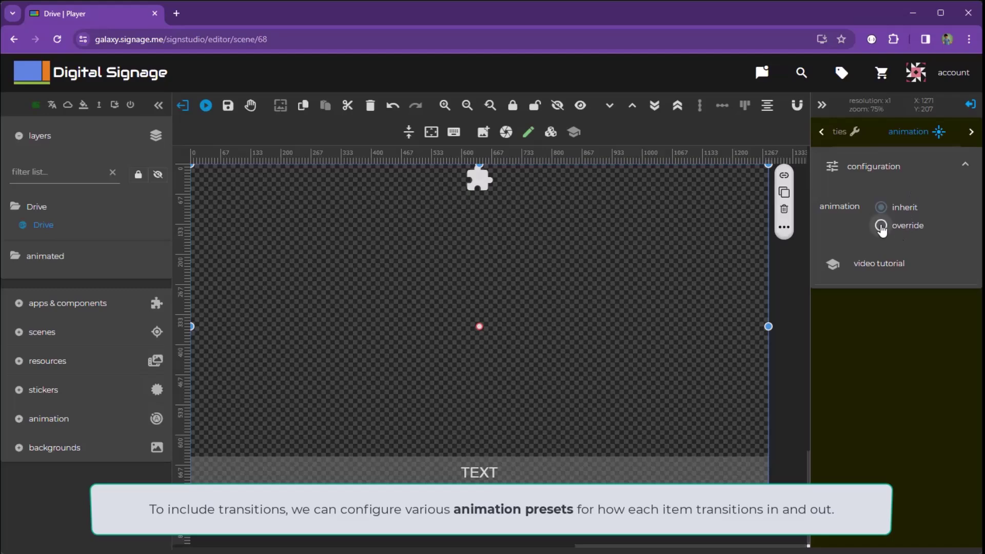
left_click(882, 227)
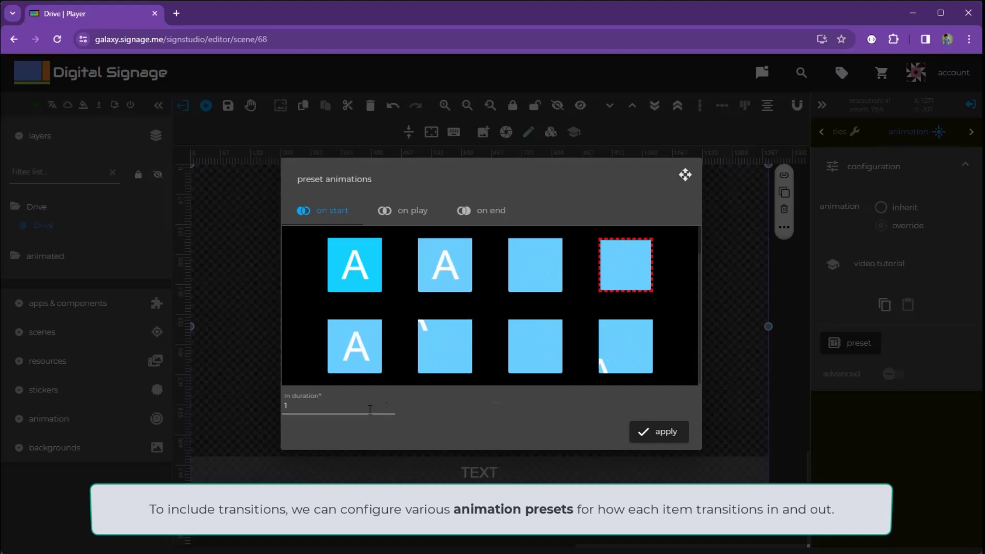
- Apply preset animations with a 2-second in duration and an Exit to Top exit
left_click(388, 404)
left_click(388, 403)
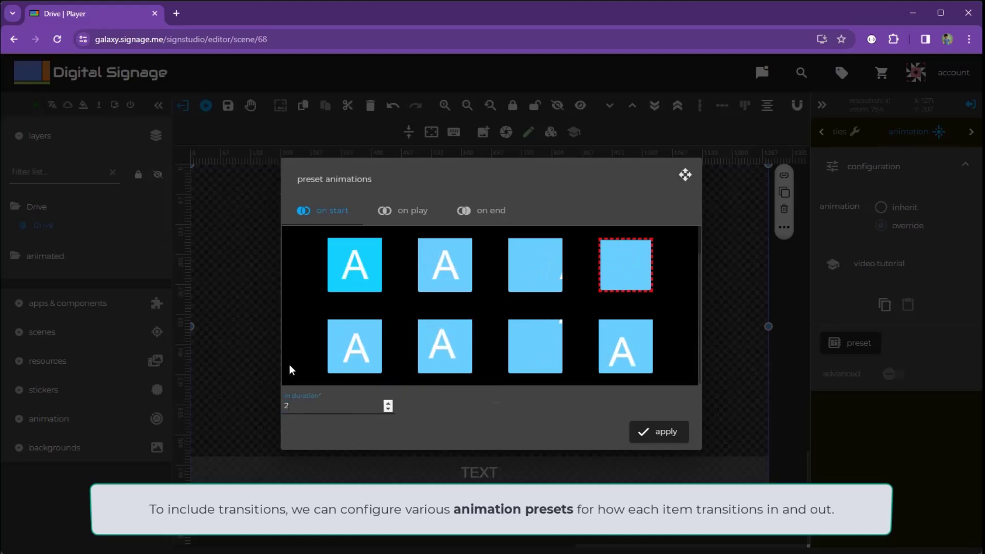
left_click(480, 210)
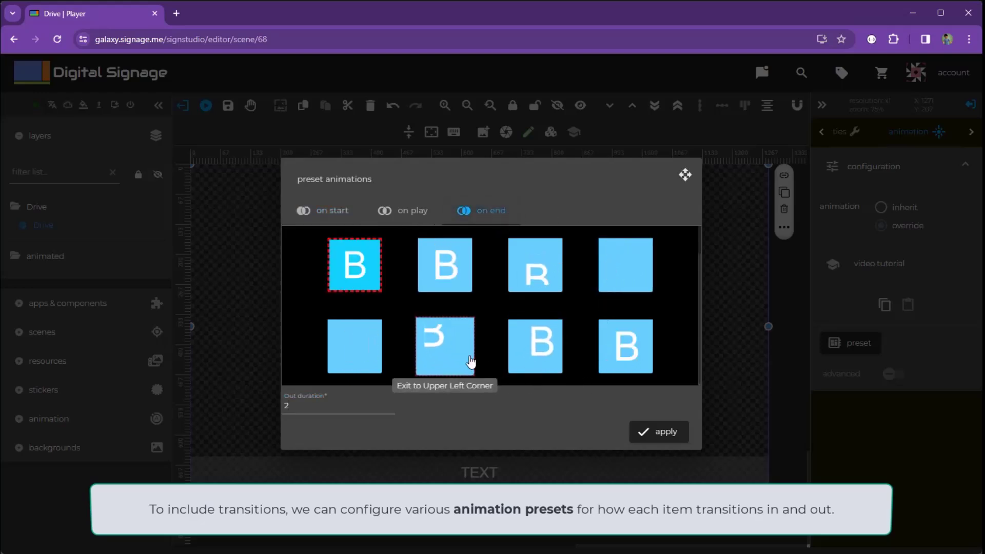
left_click(443, 265)
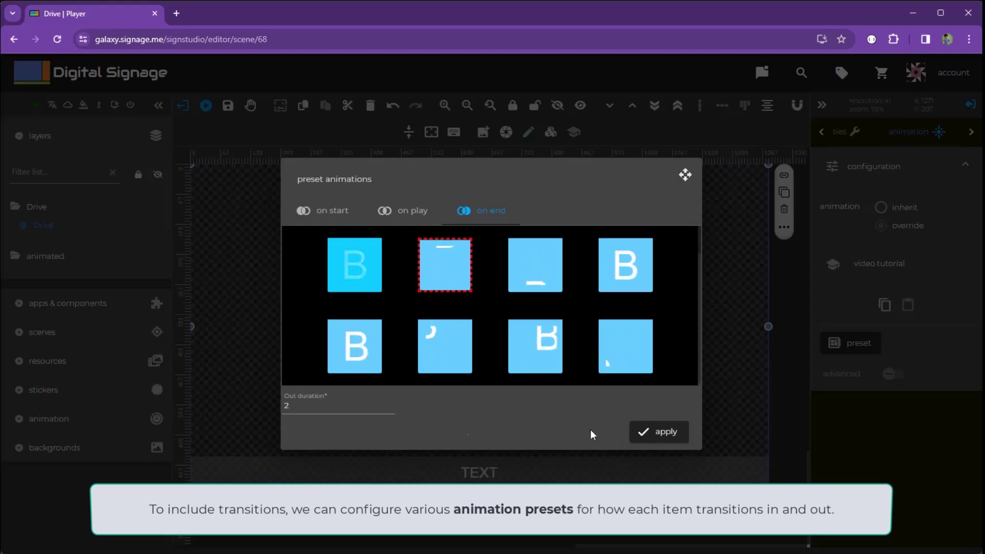
left_click(672, 437)
- Save the scene and launch a web preview at 75% size
left_click(228, 106)
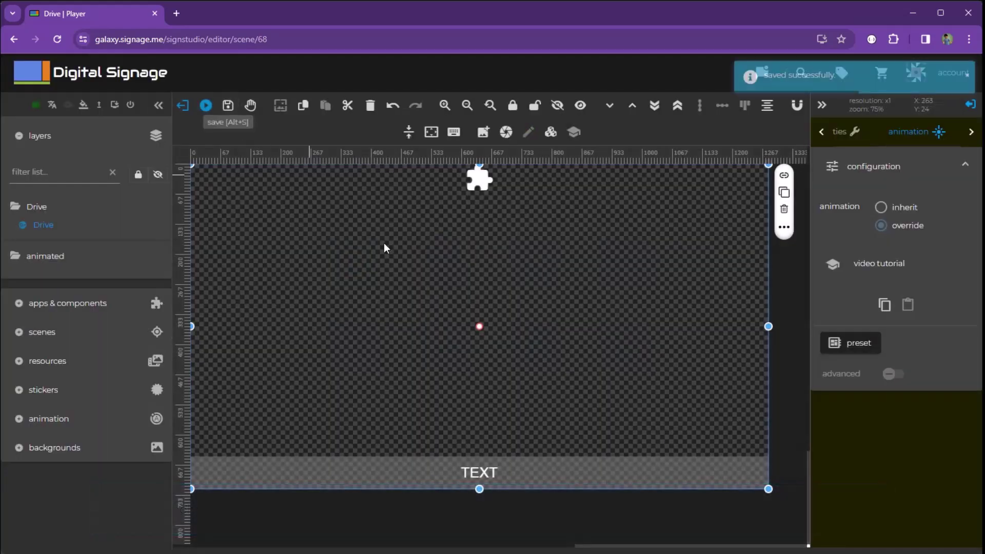
left_click(206, 105)
left_click(394, 351)
left_click(398, 441)
left_click(465, 396)
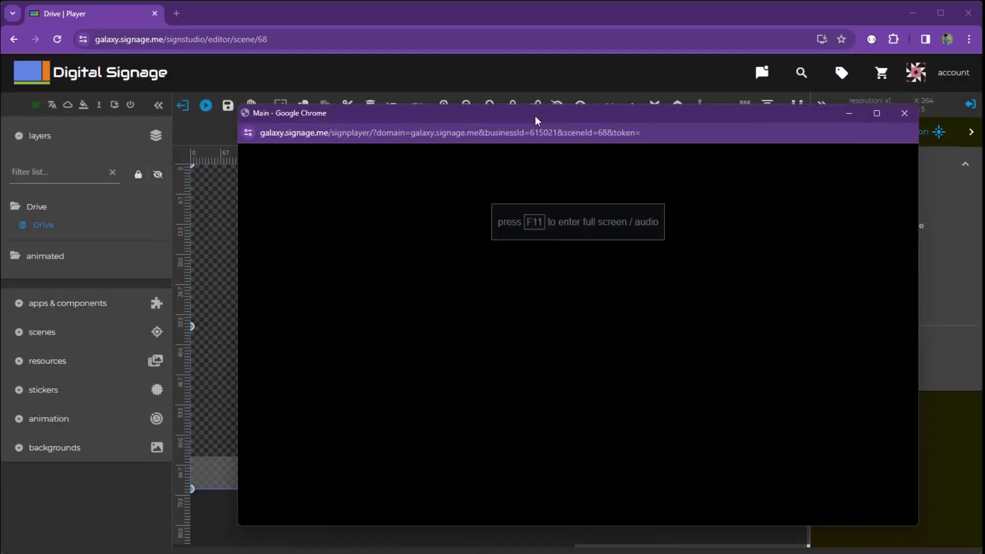
- Watch the slideshow preview with photos sliding out upward, close the player, and save the scene
left_click_drag(536, 115, 387, 45)
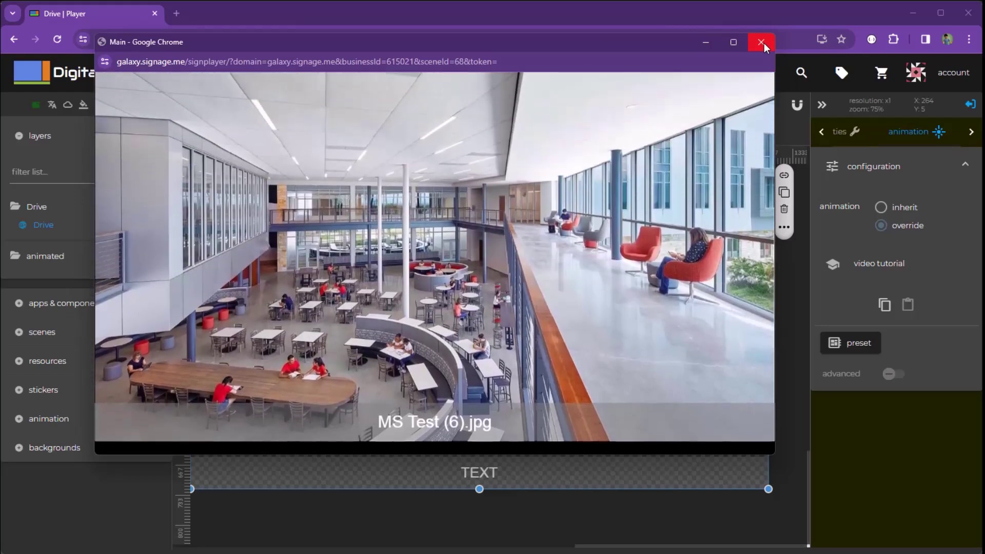
left_click(761, 42)
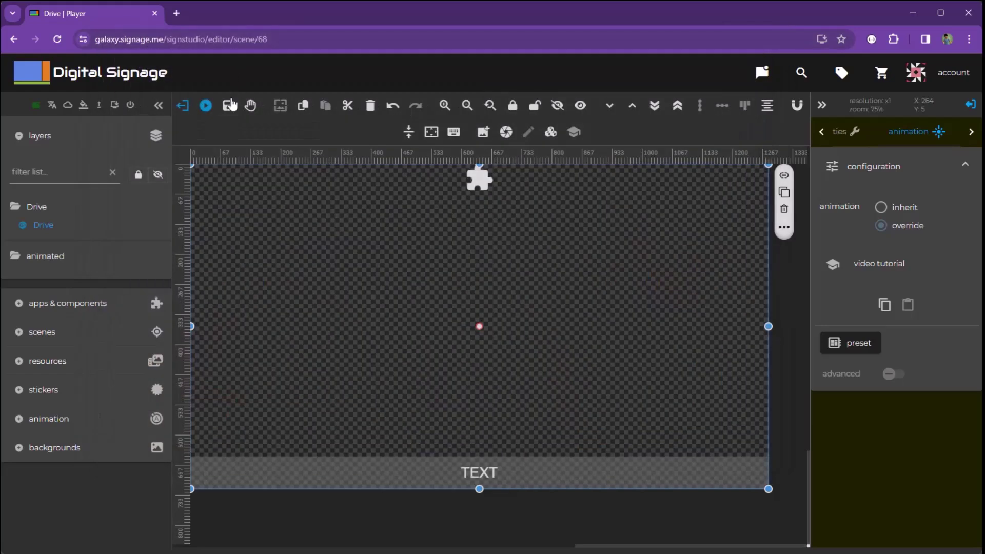
left_click(227, 105)
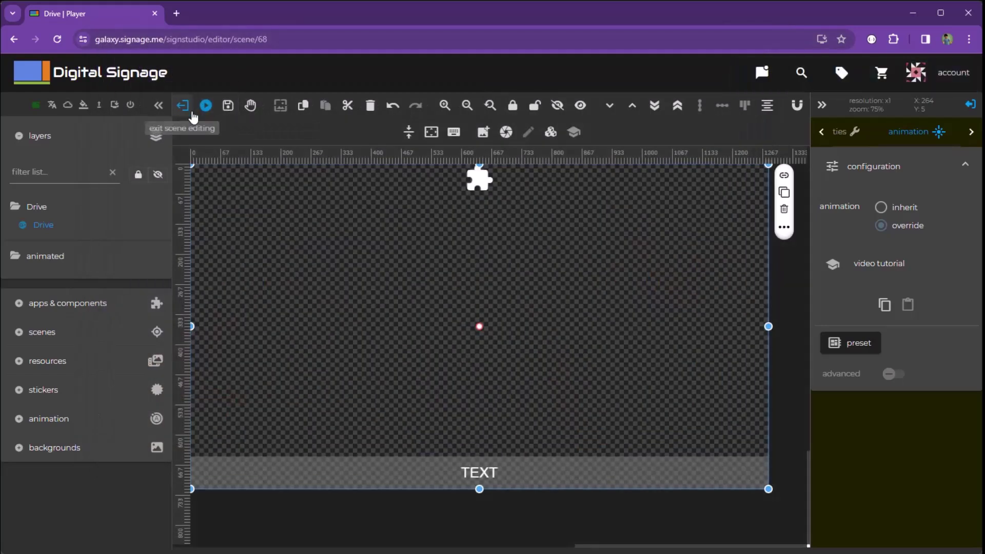